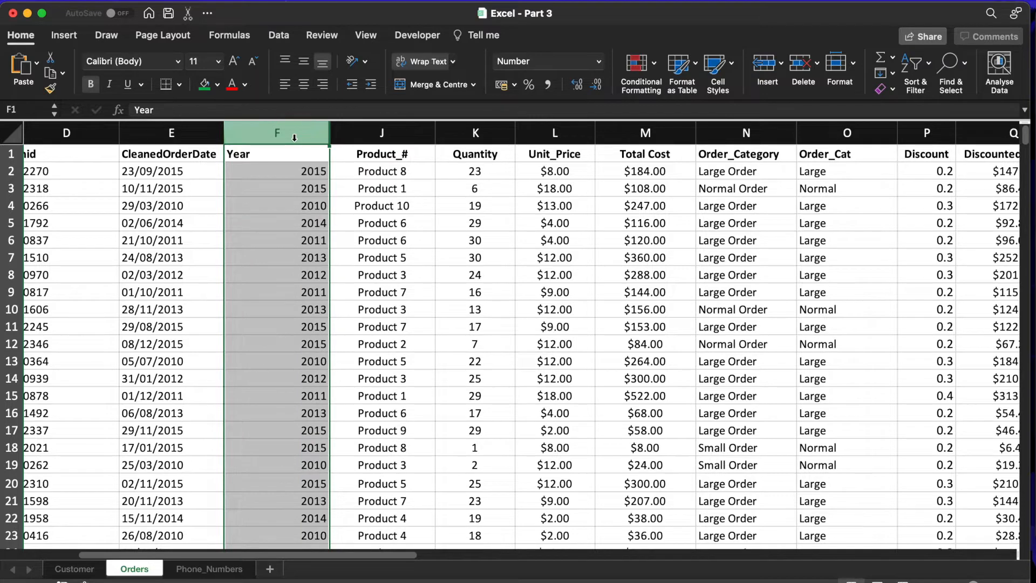
# Step: Insert a new column before Product_# in the Orders sheet and give it the header CurrentDate
pyautogui.click(354, 135)
pyautogui.click(286, 126)
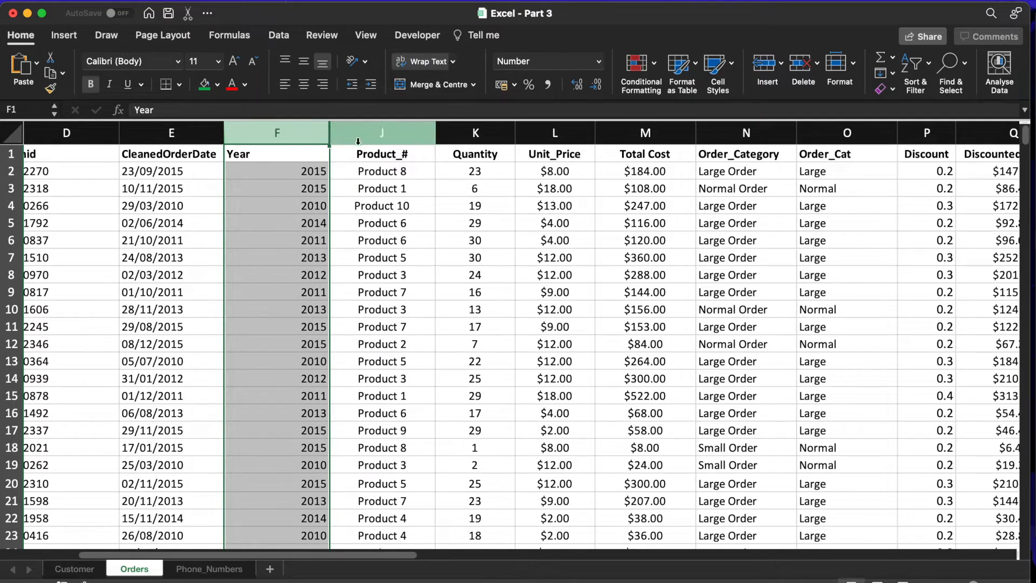
pyautogui.click(357, 139)
pyautogui.rightClick(363, 133)
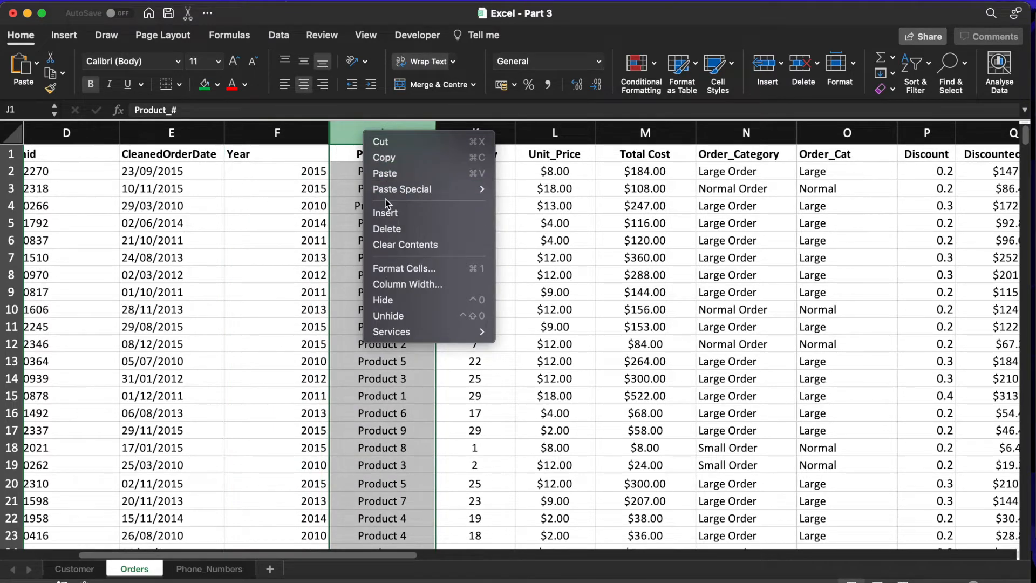
pyautogui.click(387, 212)
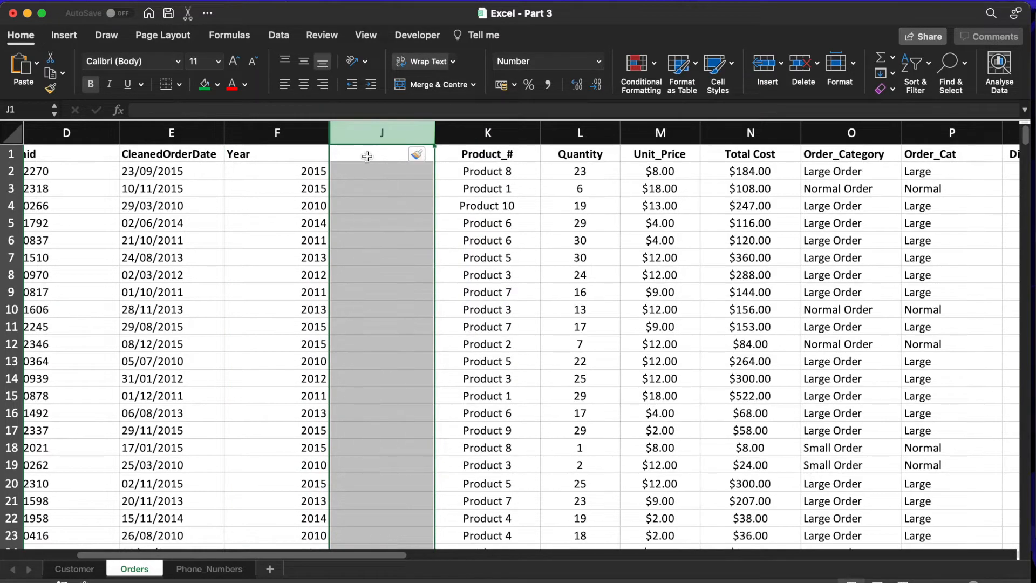
pyautogui.click(367, 156)
pyautogui.write('Cu')
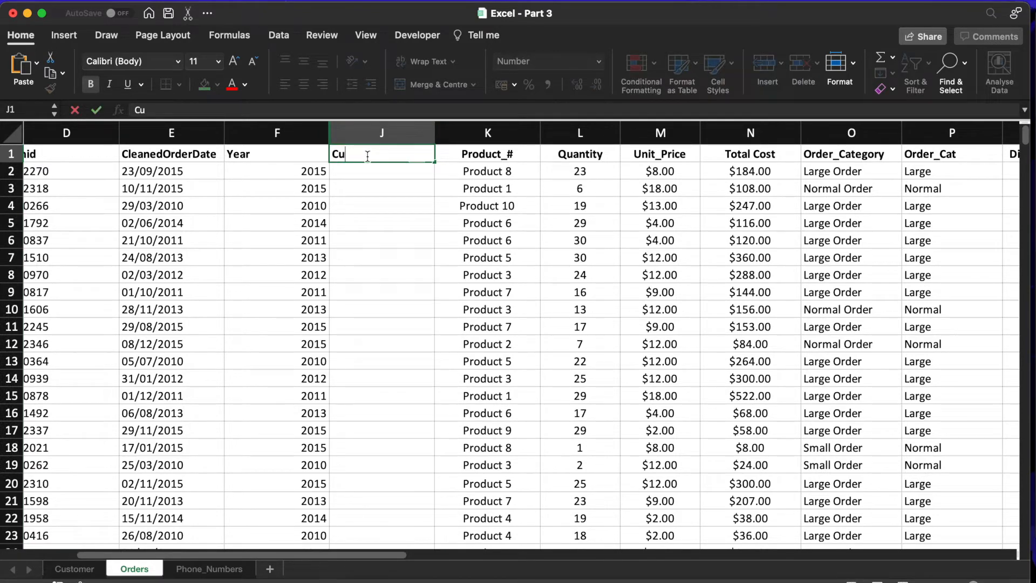
pyautogui.write('rrentDate')
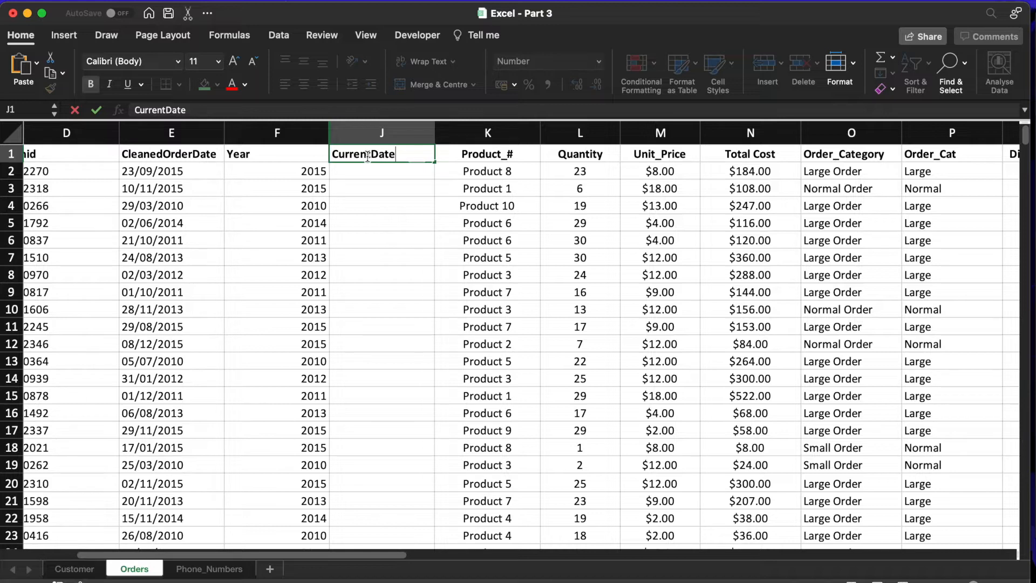
pyautogui.press('Return')
# Step: Enter the formula =TODAY() in the first data cell of the CurrentDate column, J2
pyautogui.write('=toda')
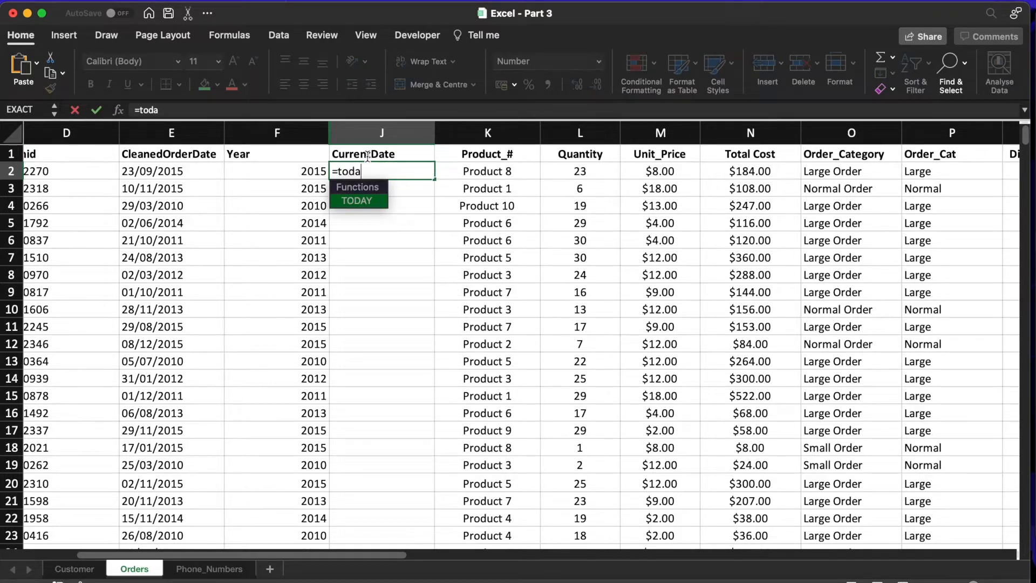
pyautogui.write('y')
pyautogui.press('Tab')
pyautogui.write(')')
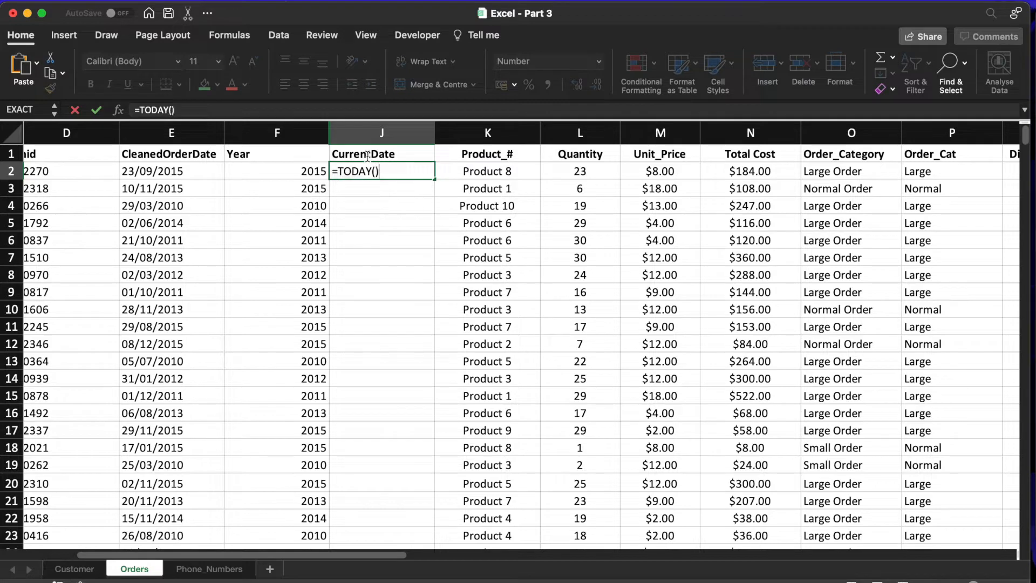
pyautogui.press('Return')
# Step: Format J2 as Short Date and fill its formula down the whole CurrentDate column
pyautogui.click(406, 170)
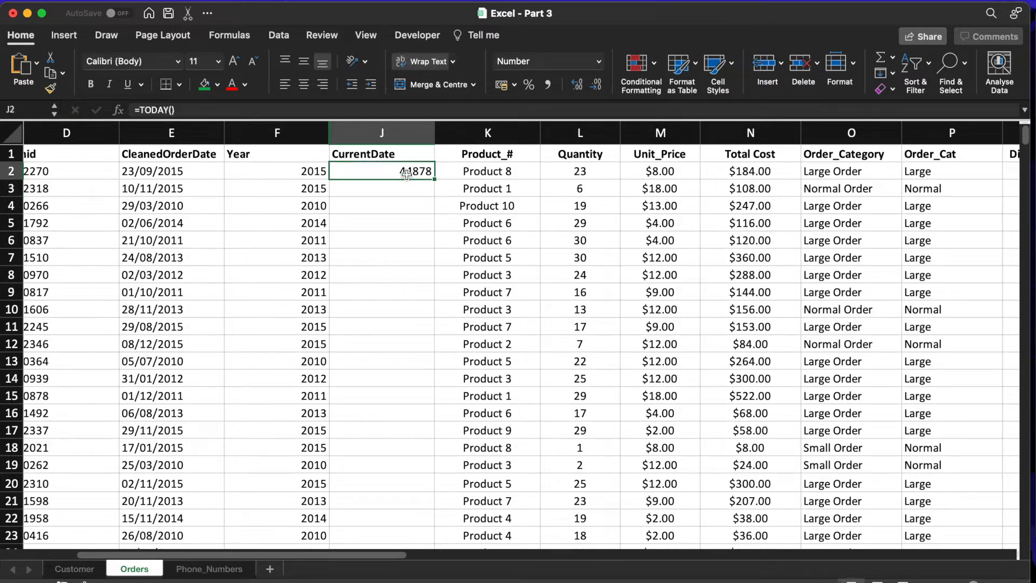
pyautogui.click(600, 64)
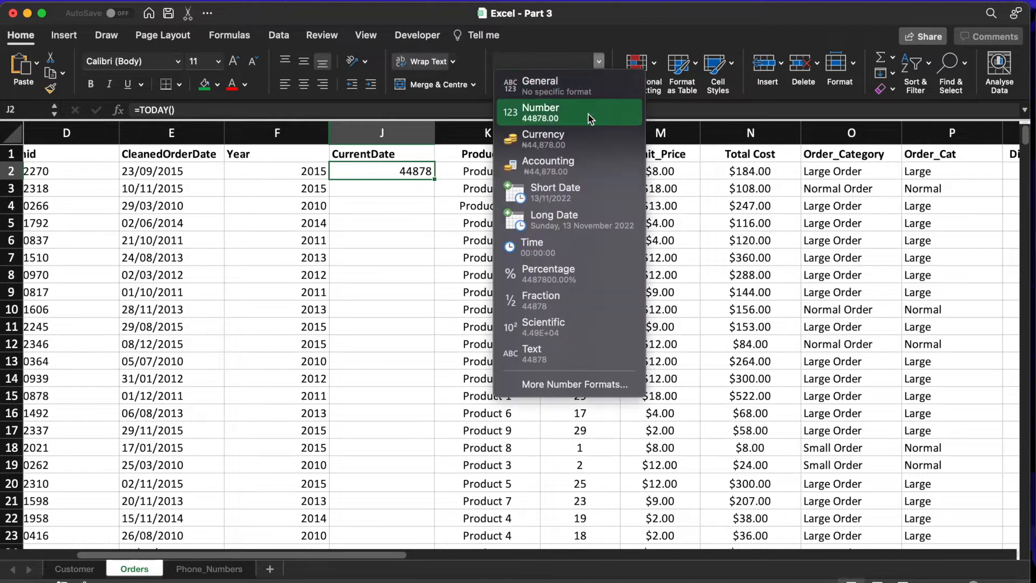
pyautogui.click(569, 190)
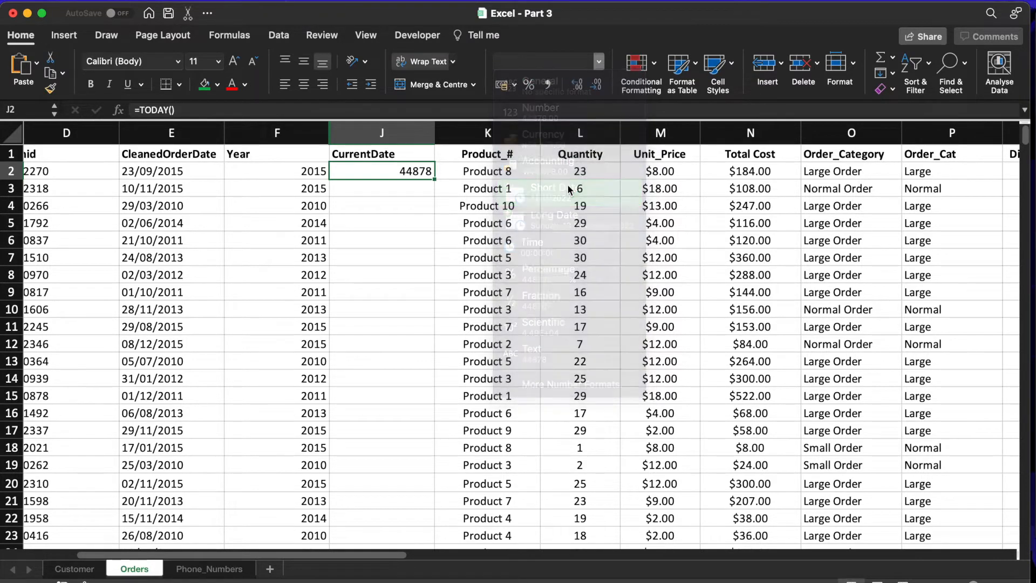
pyautogui.doubleClick(436, 180)
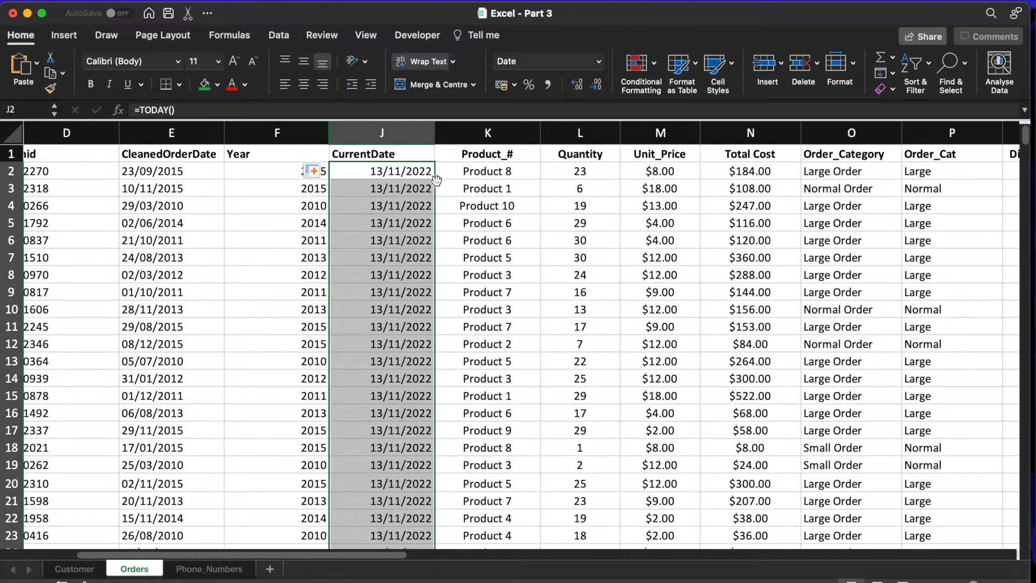
pyautogui.scroll(-1, 397, 291)
pyautogui.scroll(1, 396, 290)
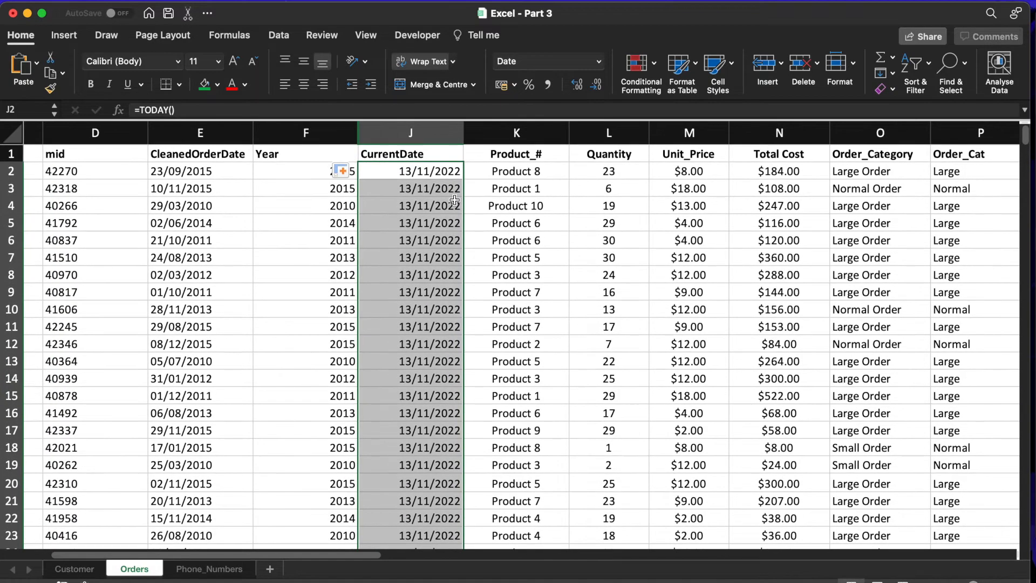
pyautogui.click(479, 172)
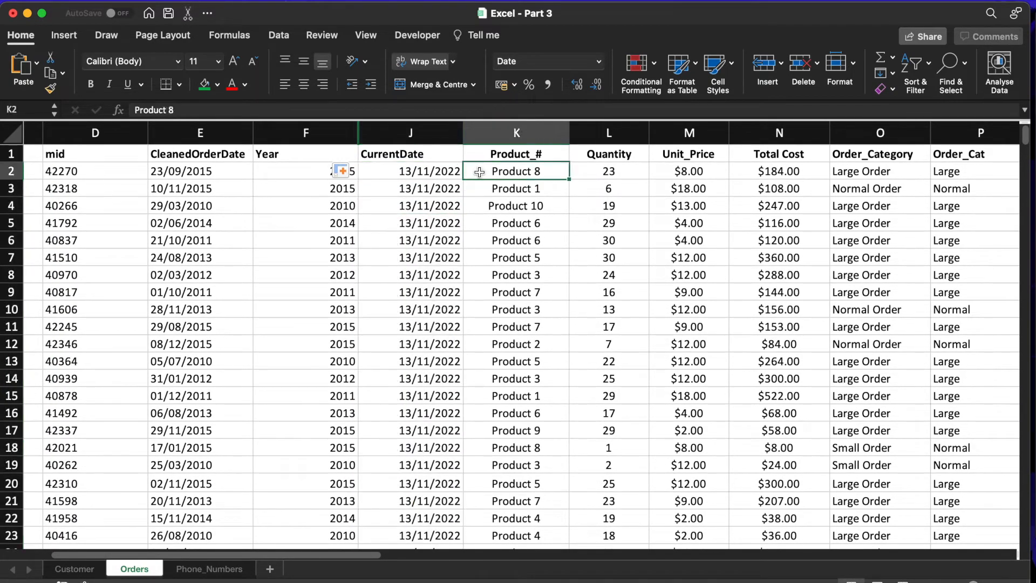
pyautogui.click(431, 177)
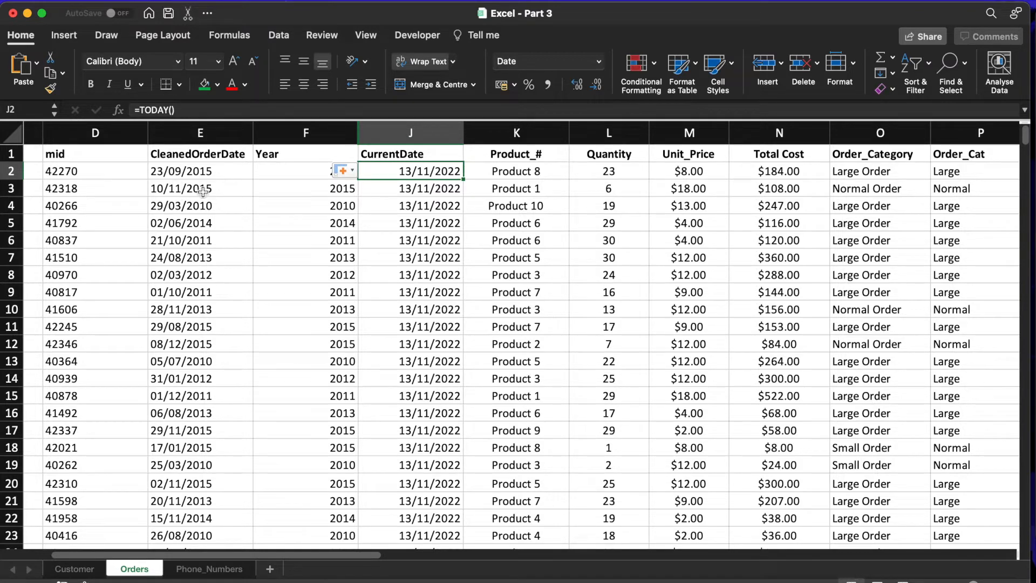
# Step: Insert two columns between CurrentDate and Product_# with the headers cleanedCurrentDate and YearDif
pyautogui.click(518, 135)
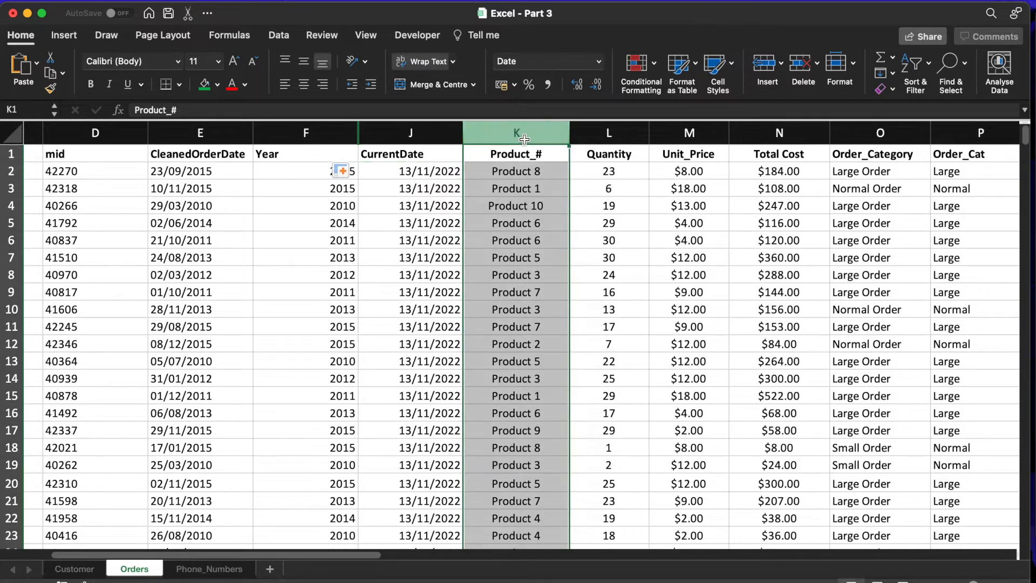
pyautogui.rightClick(524, 139)
pyautogui.click(543, 218)
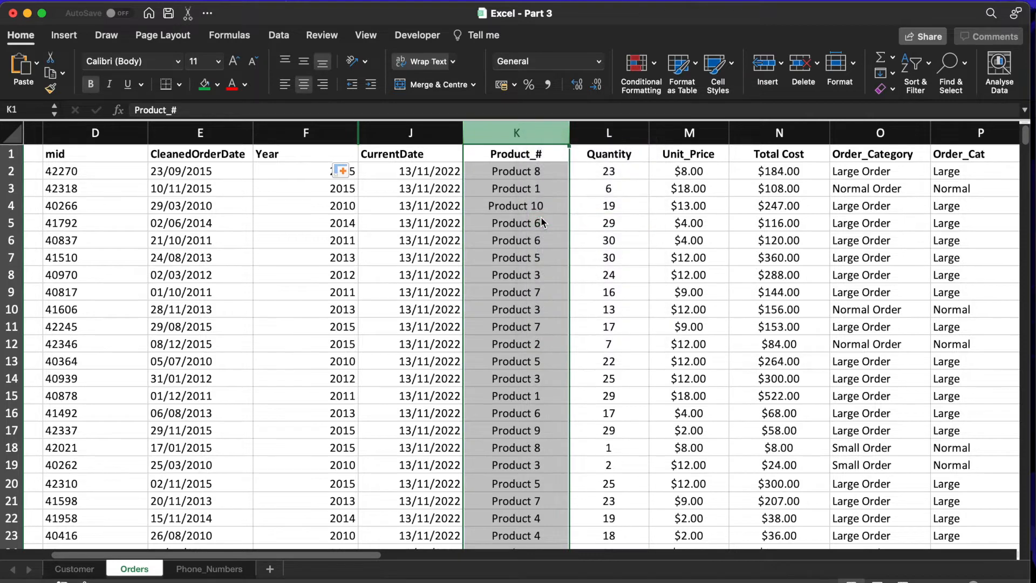
pyautogui.click(518, 171)
pyautogui.click(504, 156)
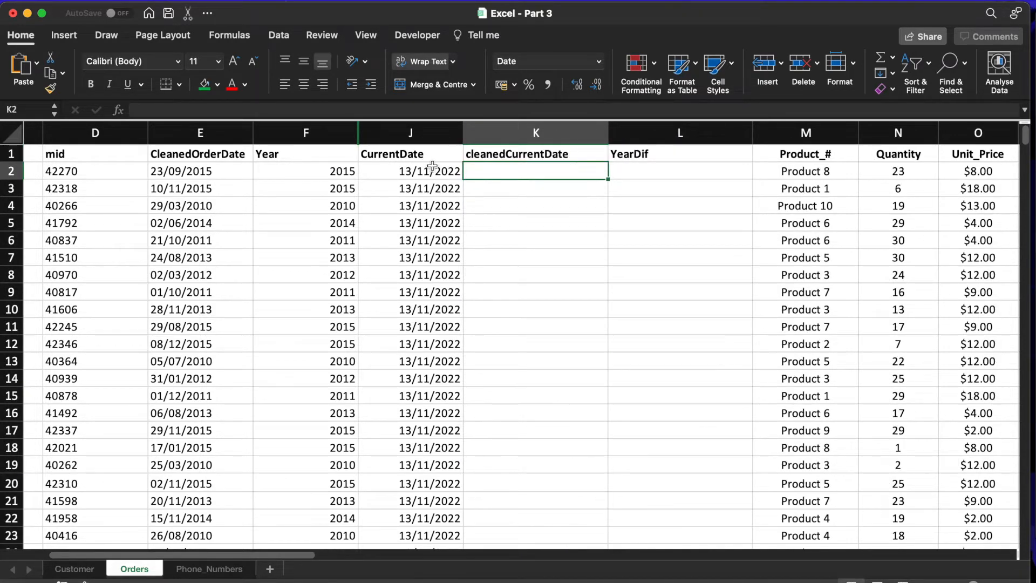
# Step: Convert the current date to text in K2 with the formula =TEXT(J2,"DD/MM/YYYY")
pyautogui.click(401, 177)
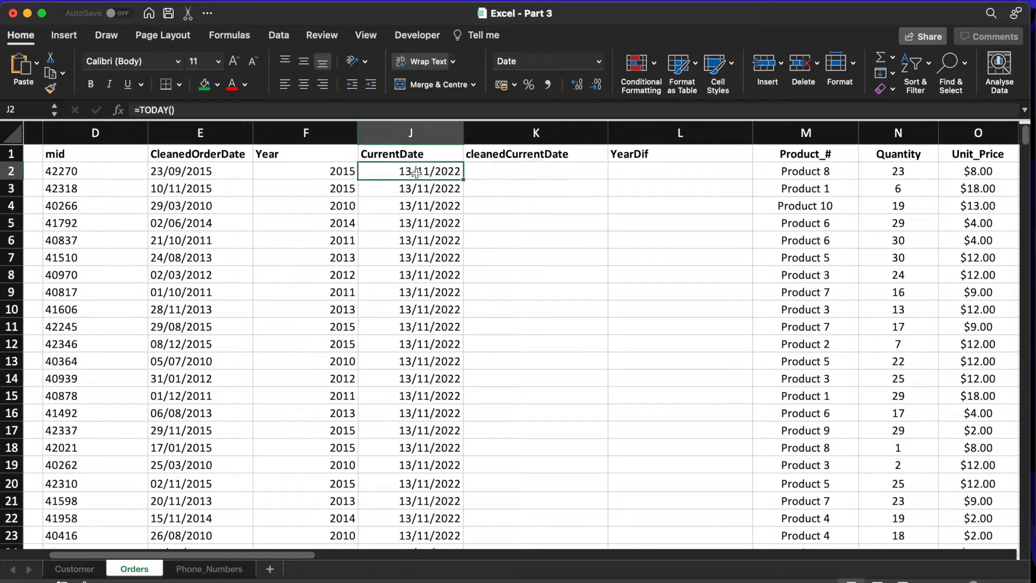
pyautogui.click(206, 173)
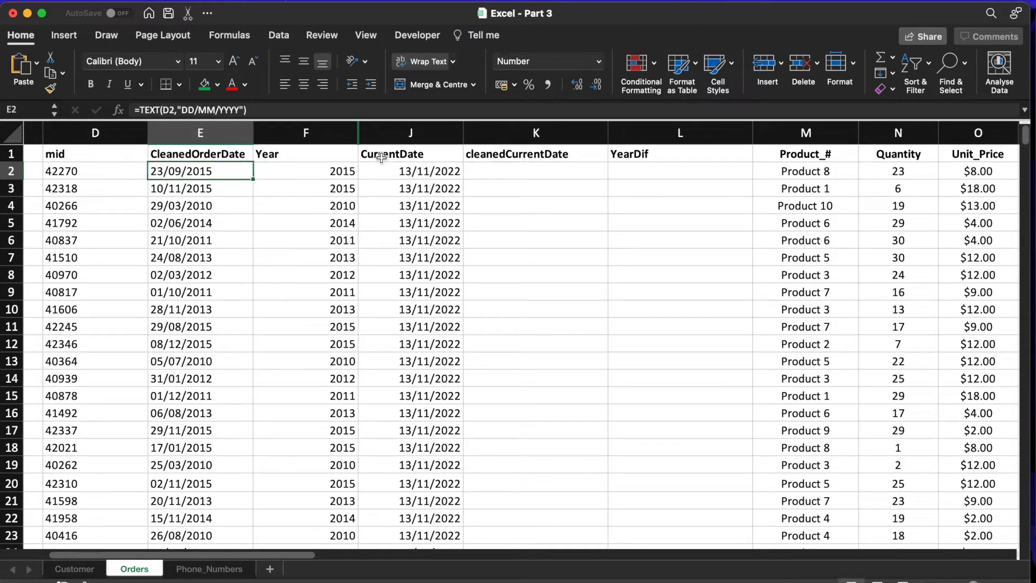
pyautogui.click(432, 167)
pyautogui.click(202, 177)
pyautogui.click(441, 173)
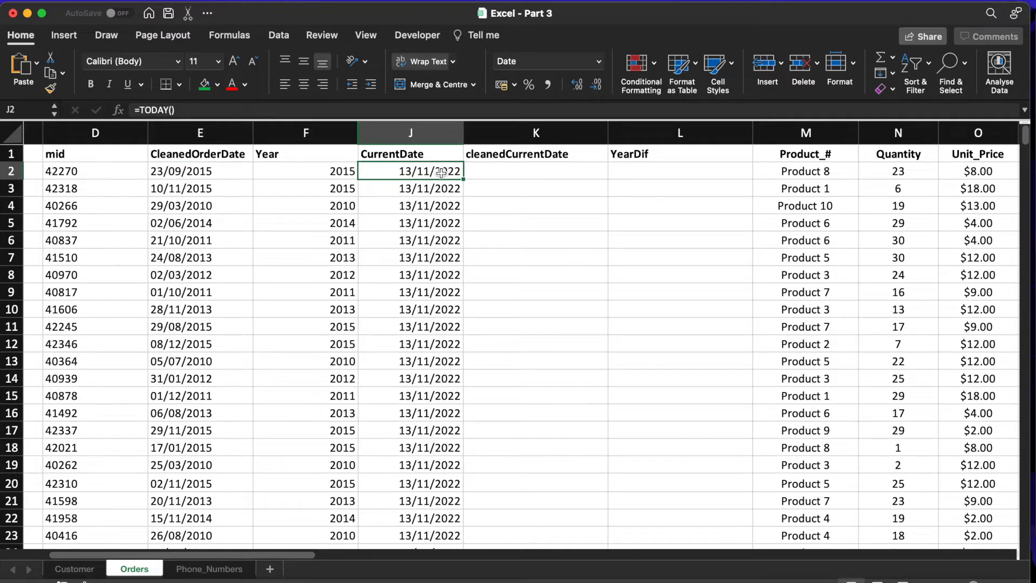
pyautogui.click(513, 170)
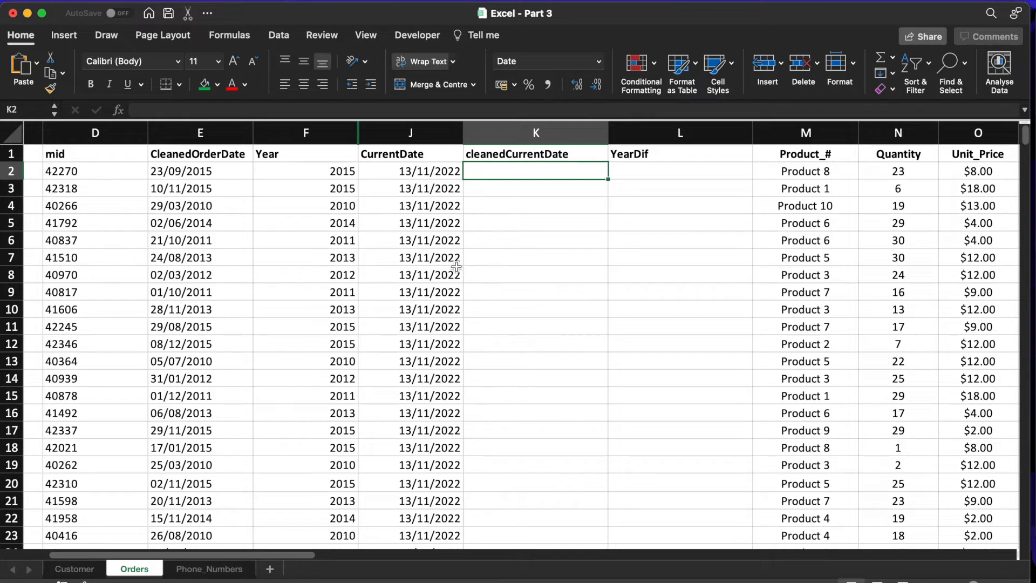
pyautogui.write('=t')
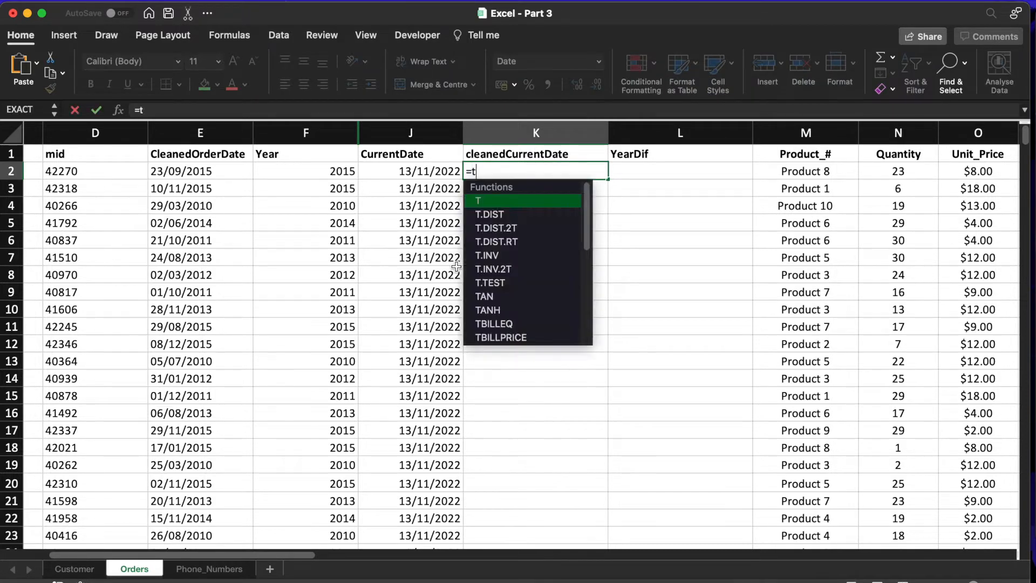
pyautogui.write('ext(')
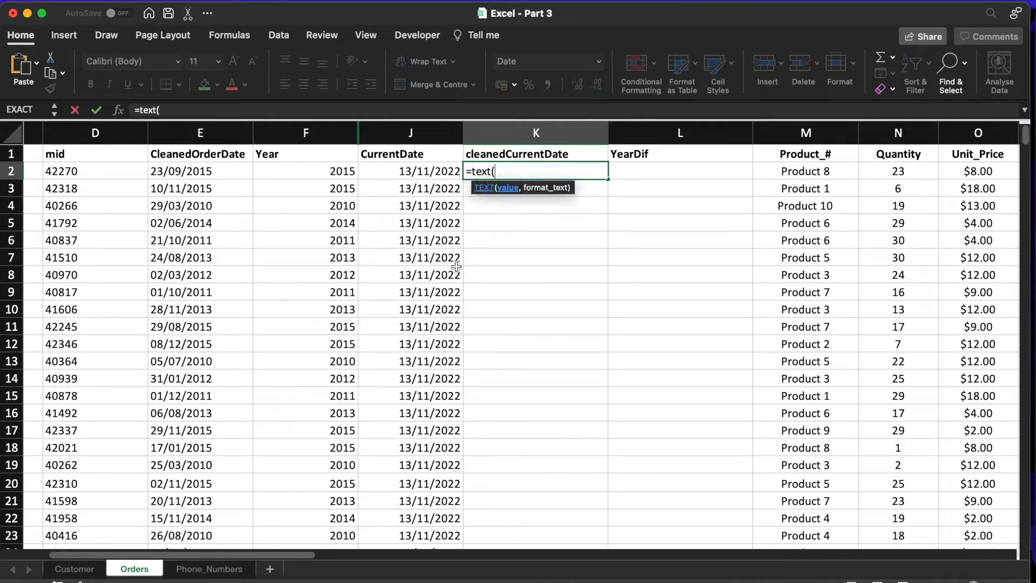
pyautogui.click(414, 174)
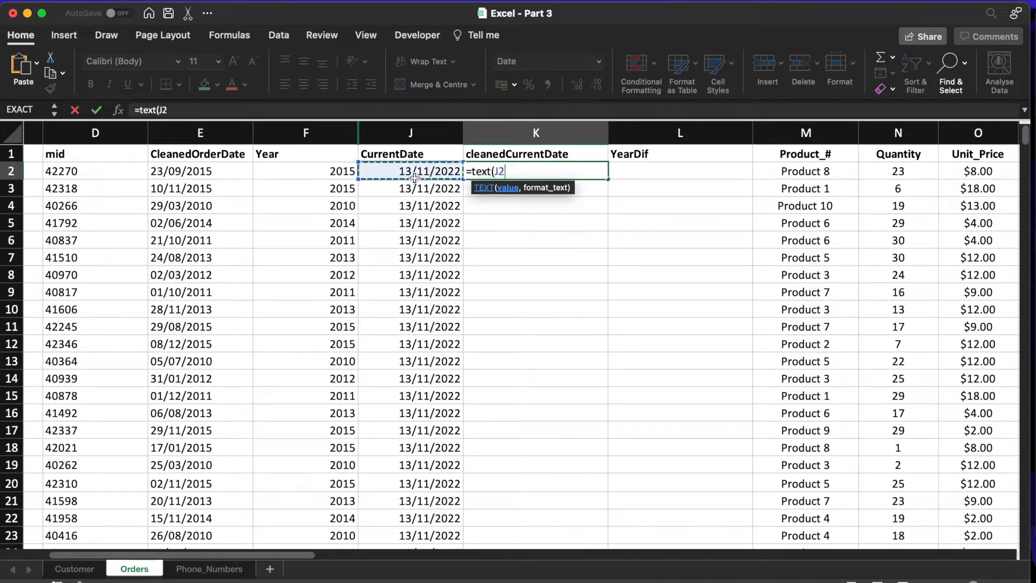
pyautogui.write(',"DD')
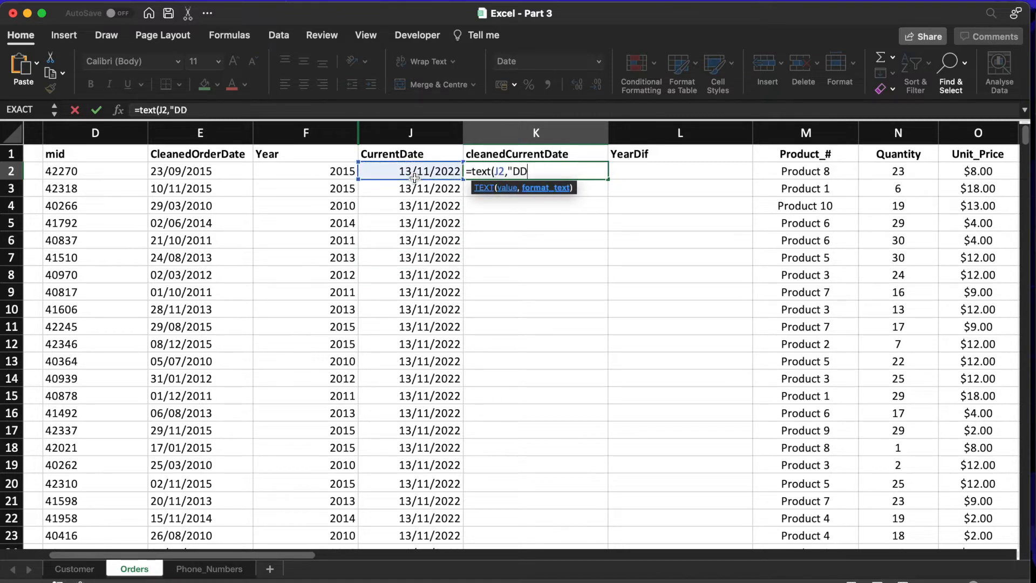
pyautogui.write('/MM/YYYY')
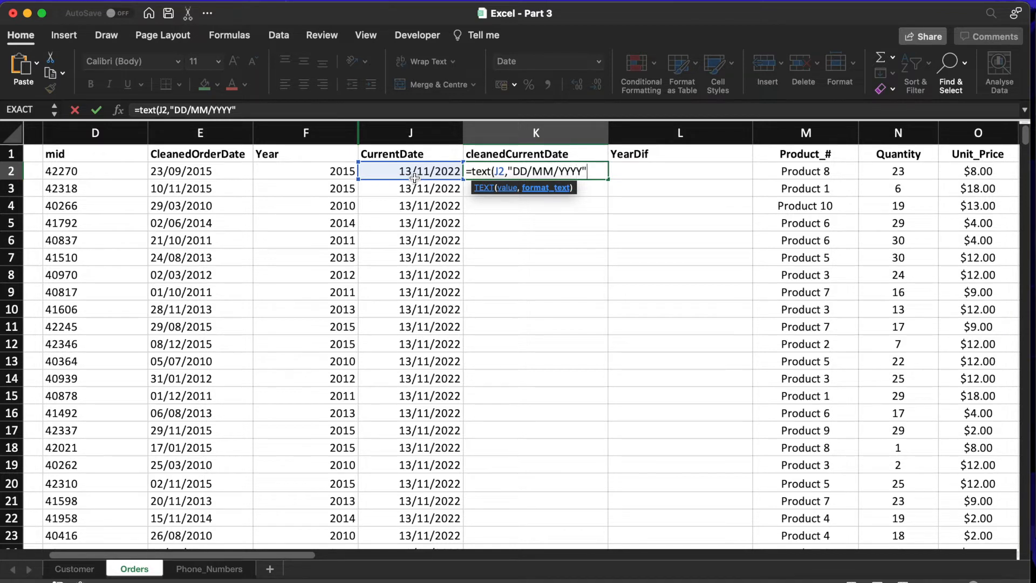
pyautogui.write(')')
pyautogui.press('Return')
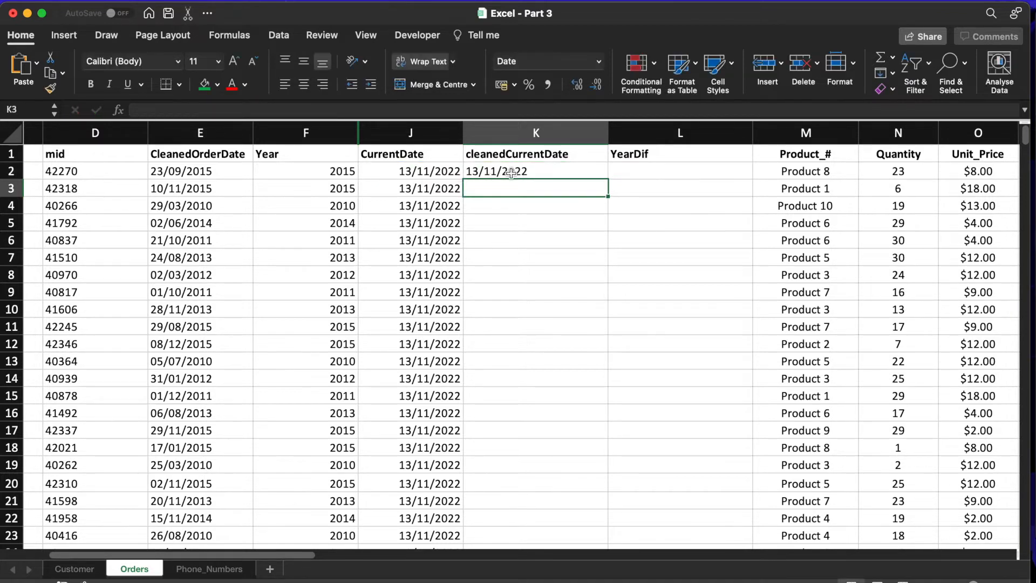
# Step: Calculate the years between the cleaned order date and cleaned current date in L2 with =DATEDIF(E2,K2,"Y")
pyautogui.click(512, 173)
pyautogui.click(219, 174)
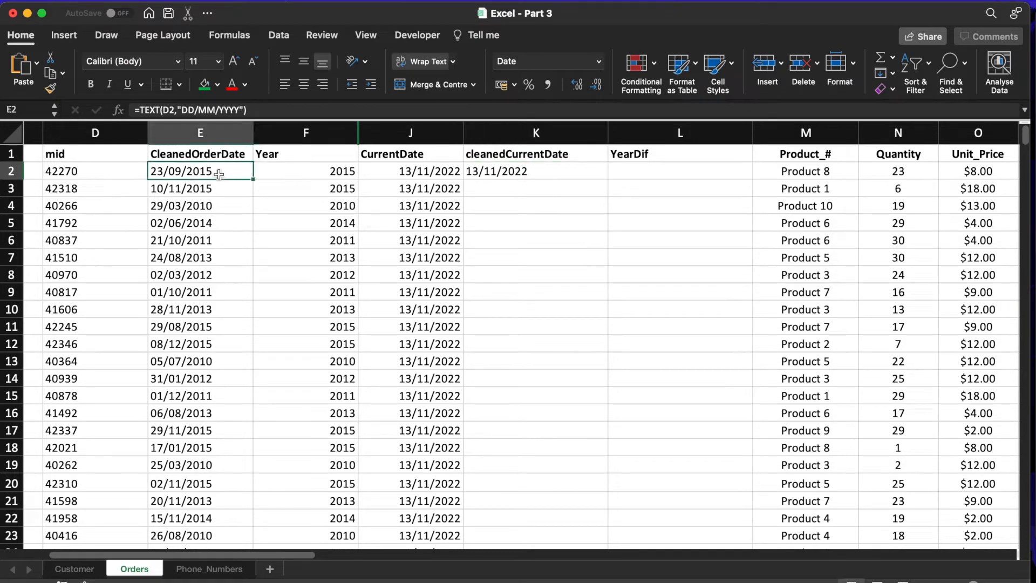
pyautogui.click(623, 169)
pyautogui.write('=date')
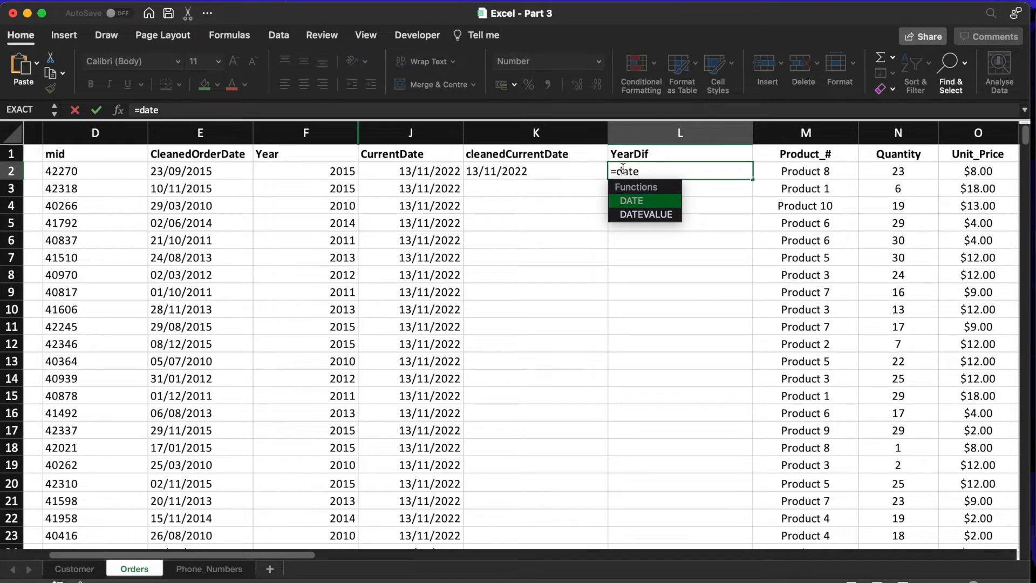
pyautogui.write('dif(')
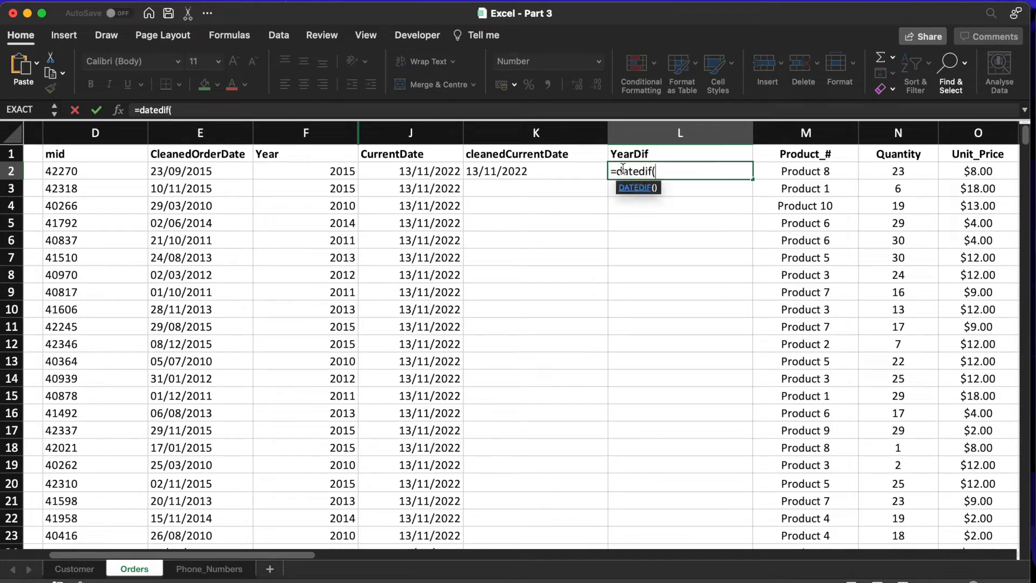
pyautogui.click(208, 169)
pyautogui.write(',')
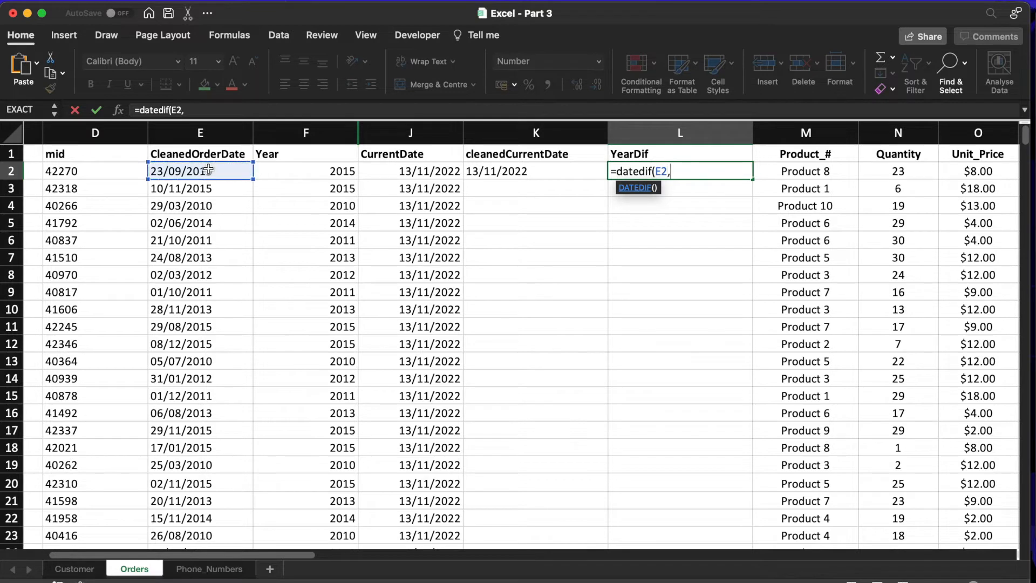
pyautogui.click(497, 169)
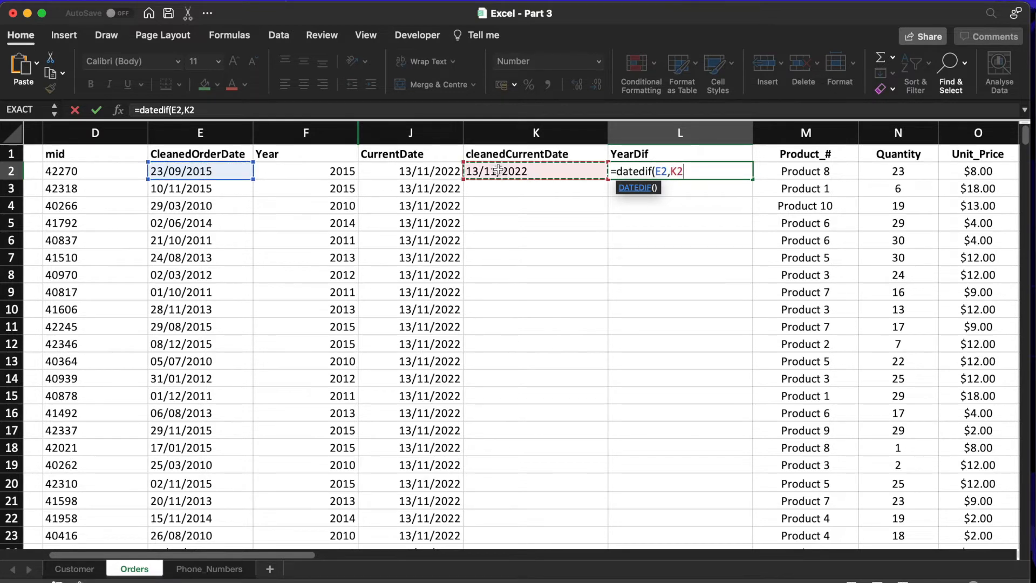
pyautogui.write(',"Y')
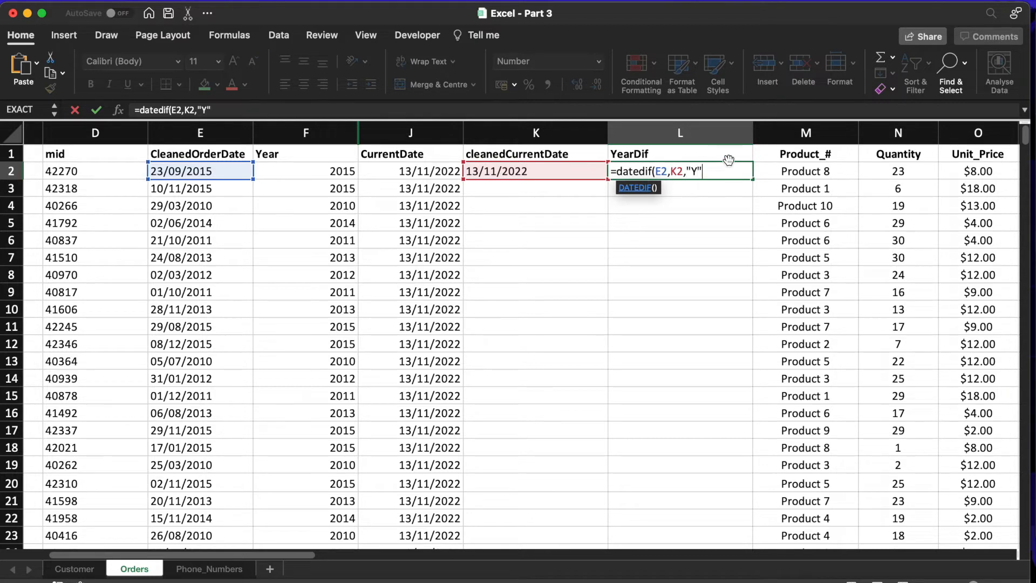
pyautogui.write('")')
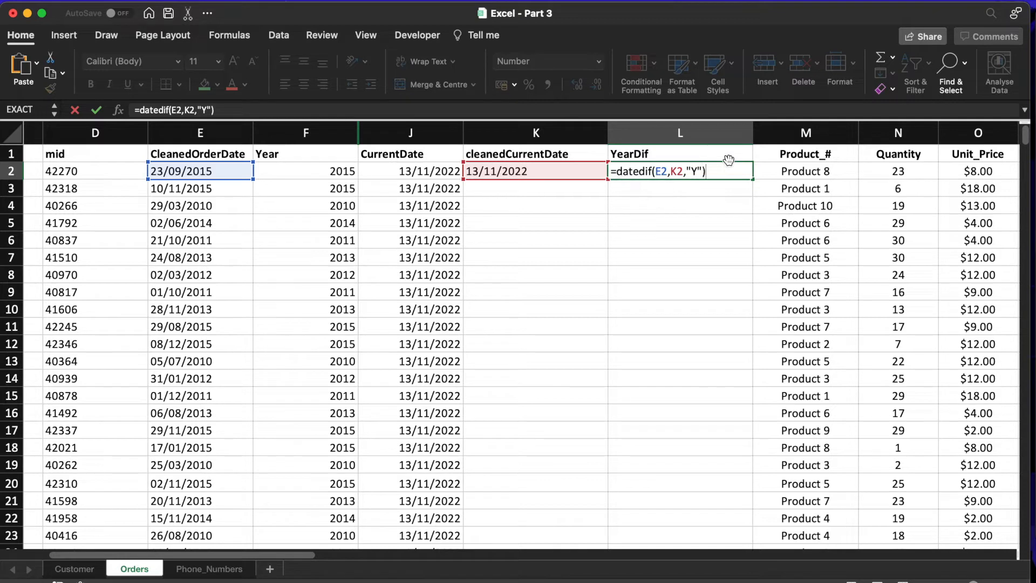
pyautogui.press('Return')
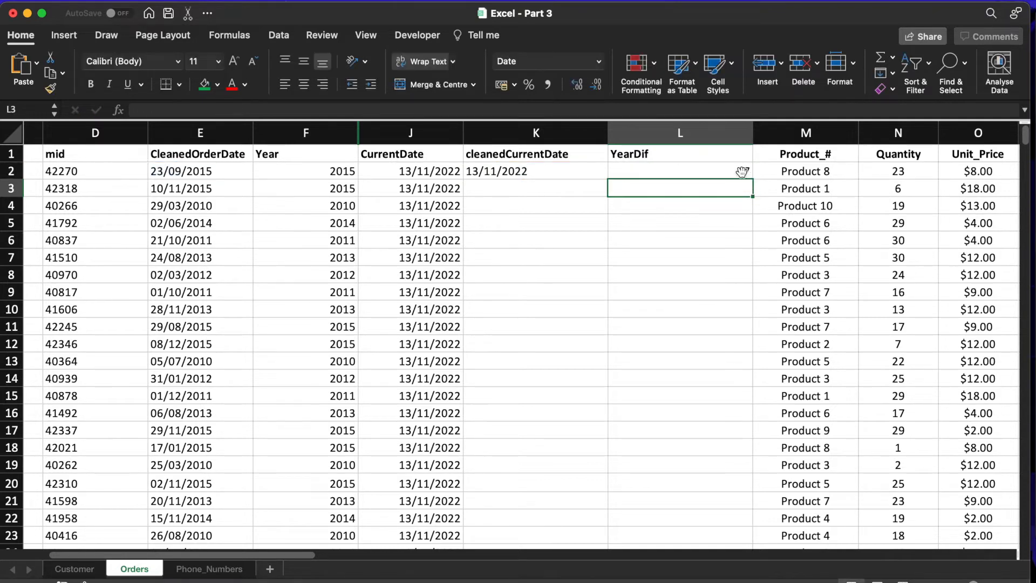
# Step: Insert a column between YearDif and Product_# with the header MonthDif
pyautogui.click(742, 171)
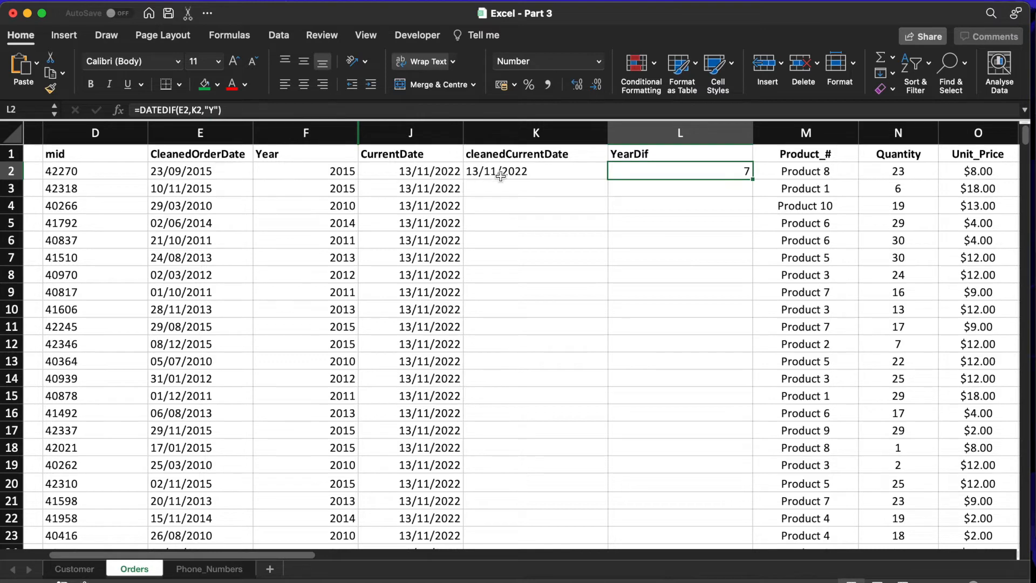
pyautogui.click(802, 138)
pyautogui.rightClick(802, 138)
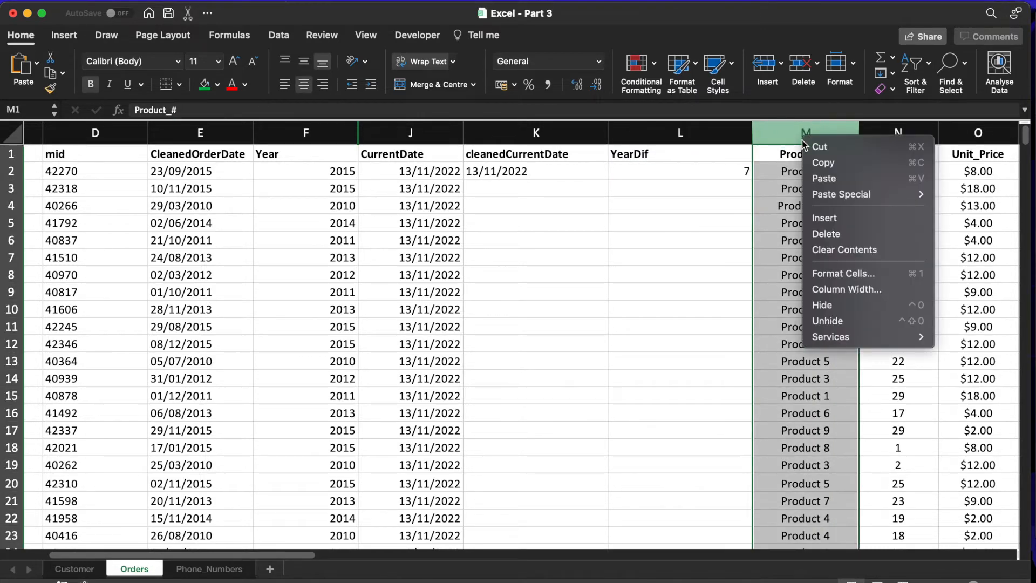
pyautogui.click(828, 221)
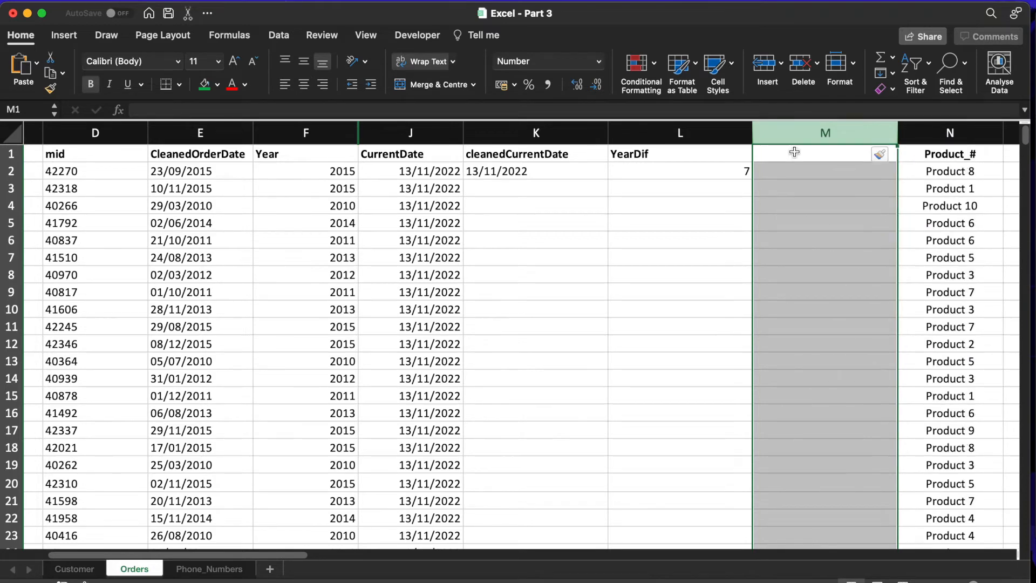
pyautogui.click(794, 152)
pyautogui.write('Month')
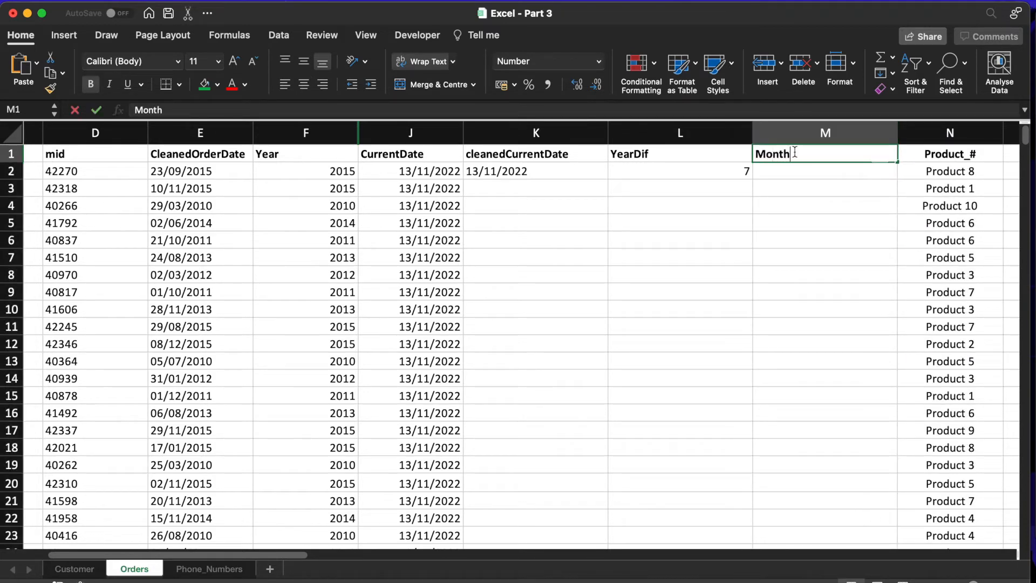
pyautogui.write('Dif')
pyautogui.press('Return')
# Step: Calculate the months between the cleaned order date and cleaned current date in M2 with =DATEDIF(E2,K2,"M")
pyautogui.write('=dat')
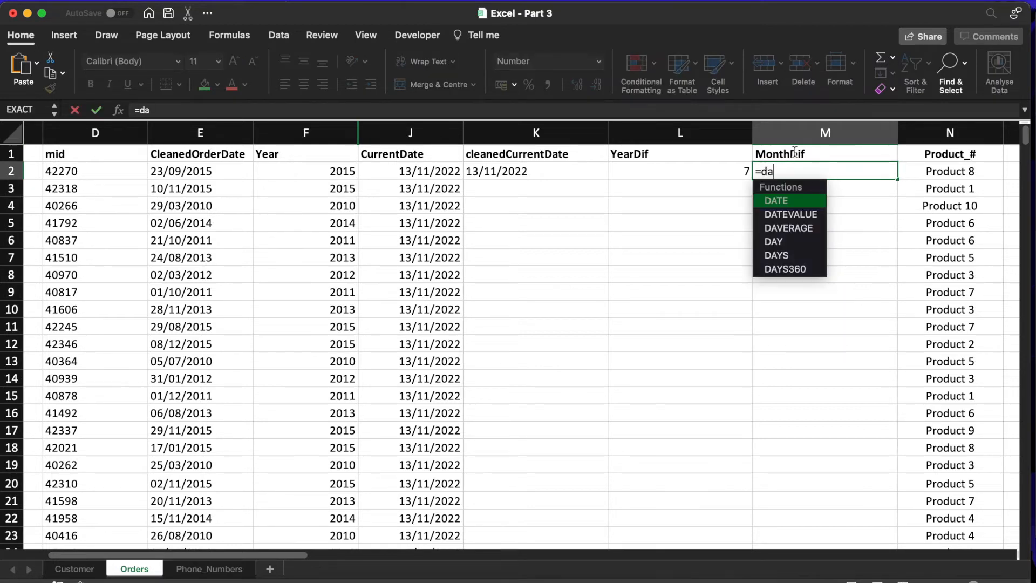
pyautogui.press('BackSpace')
pyautogui.write('ted')
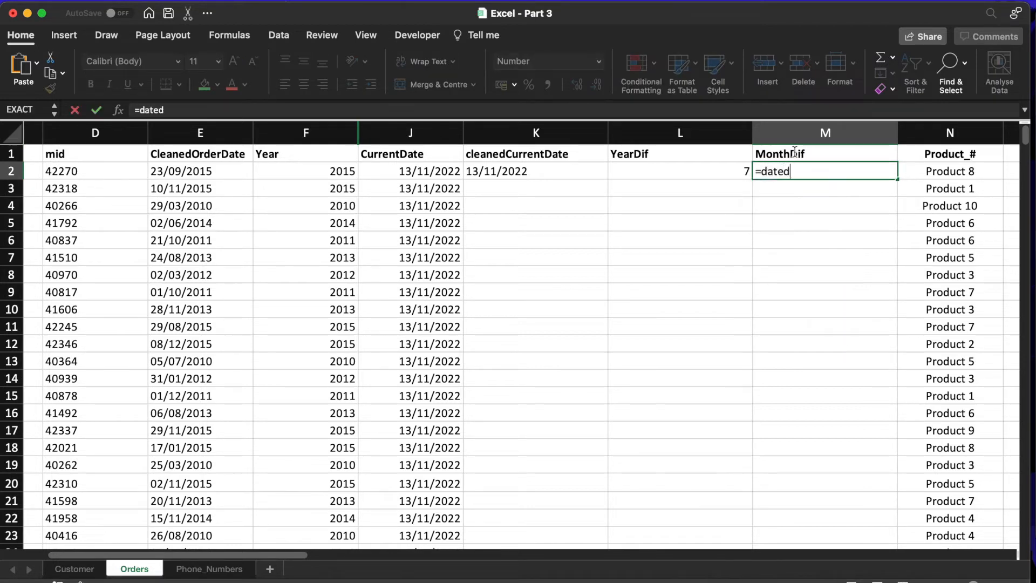
pyautogui.write('if(')
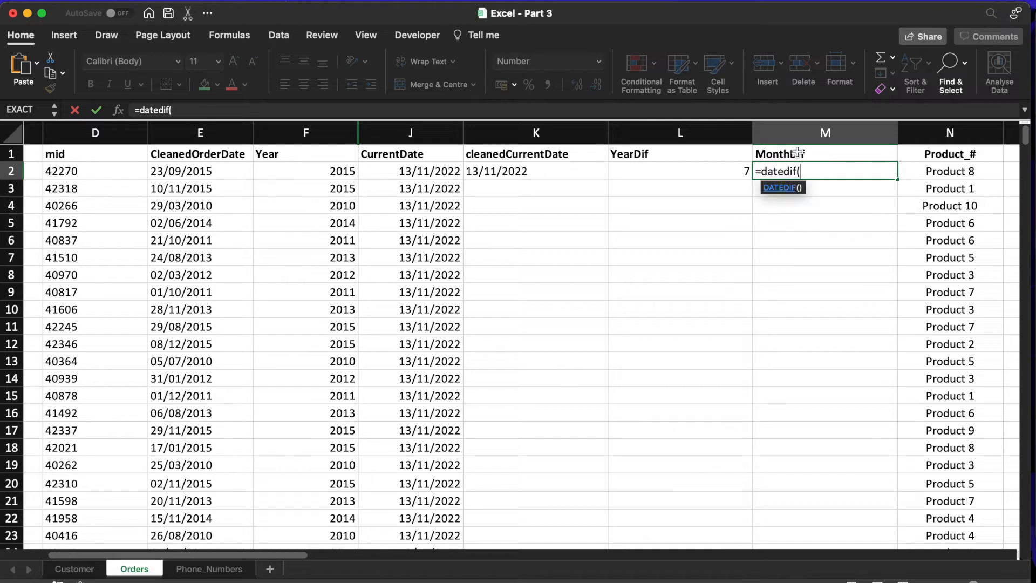
pyautogui.click(210, 173)
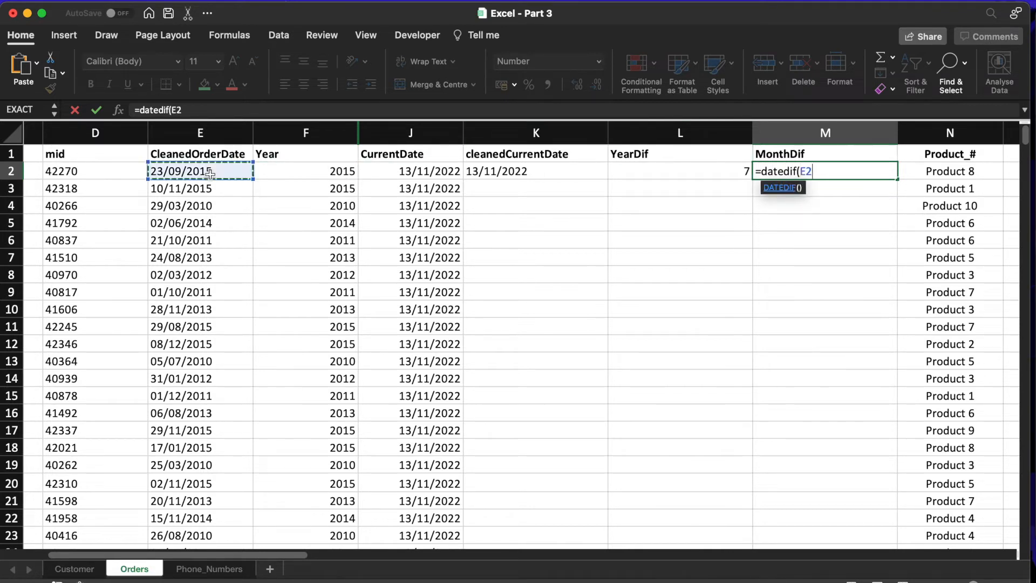
pyautogui.write(',')
pyautogui.click(513, 173)
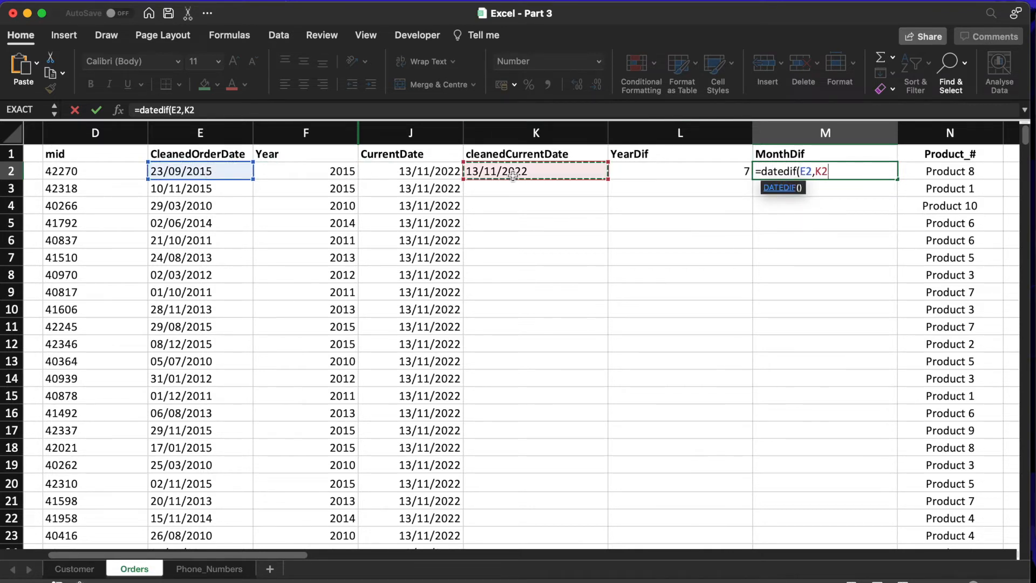
pyautogui.write(',"M')
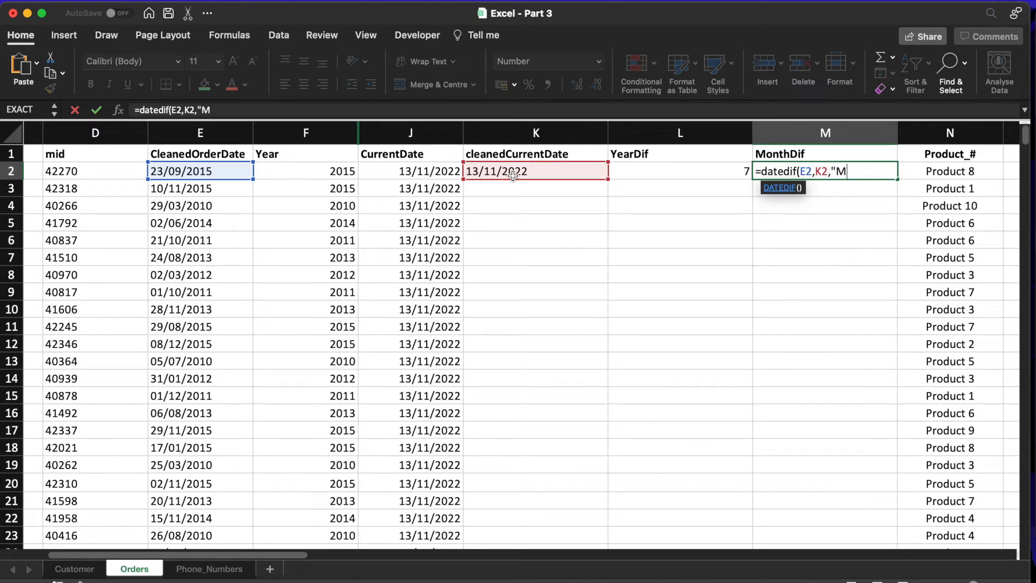
pyautogui.write('")')
pyautogui.press('Return')
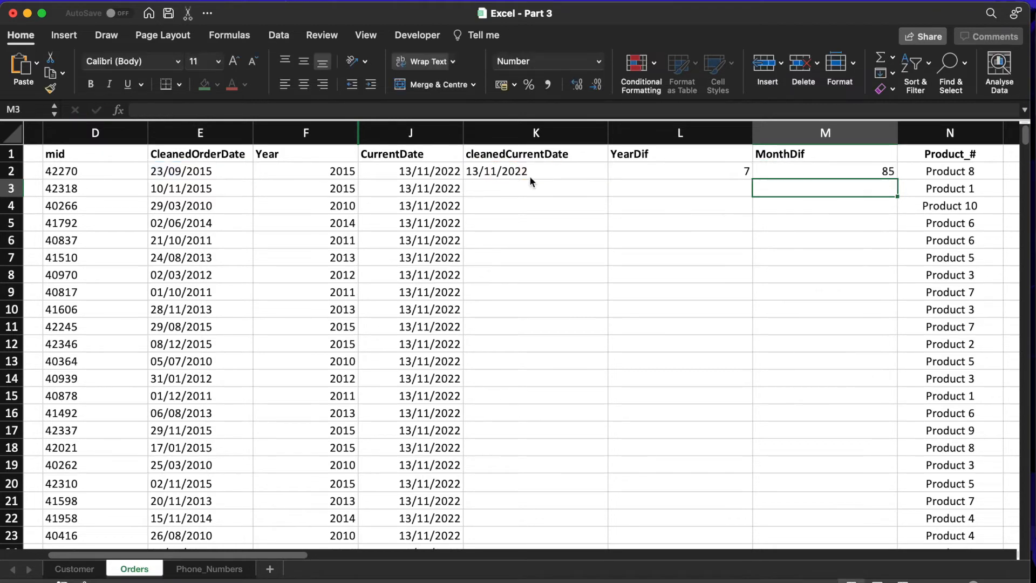
pyautogui.click(891, 171)
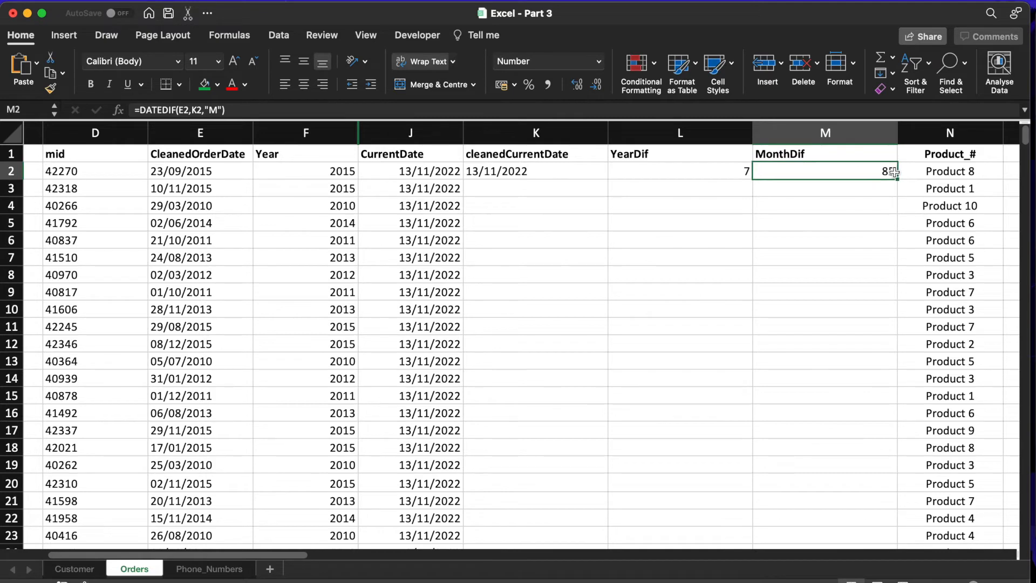
# Step: Insert a column between MonthDif and Product_# with the header DayDif
pyautogui.hscroll(2, 872, 181)
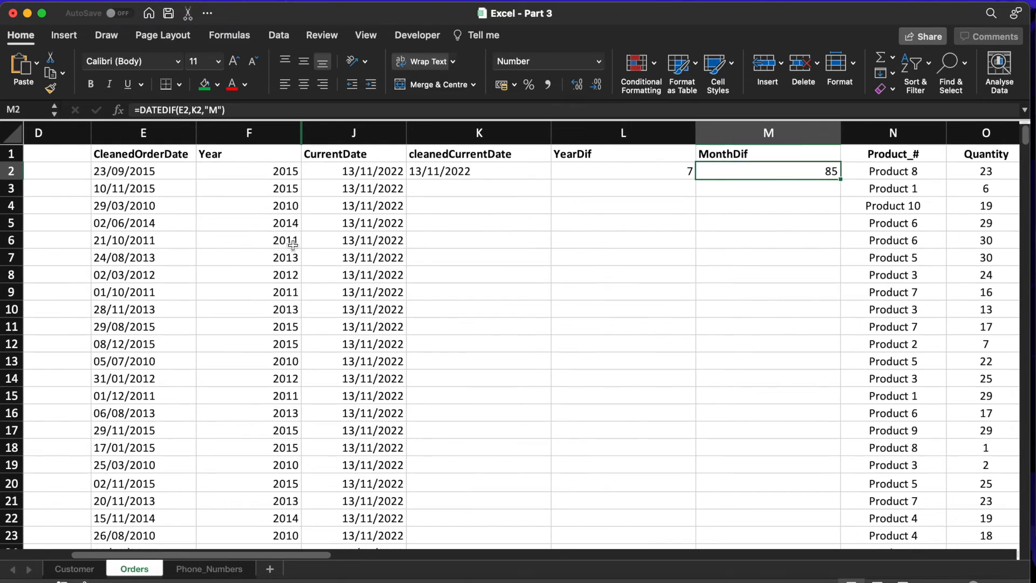
pyautogui.click(132, 173)
pyautogui.hscroll(2, 474, 241)
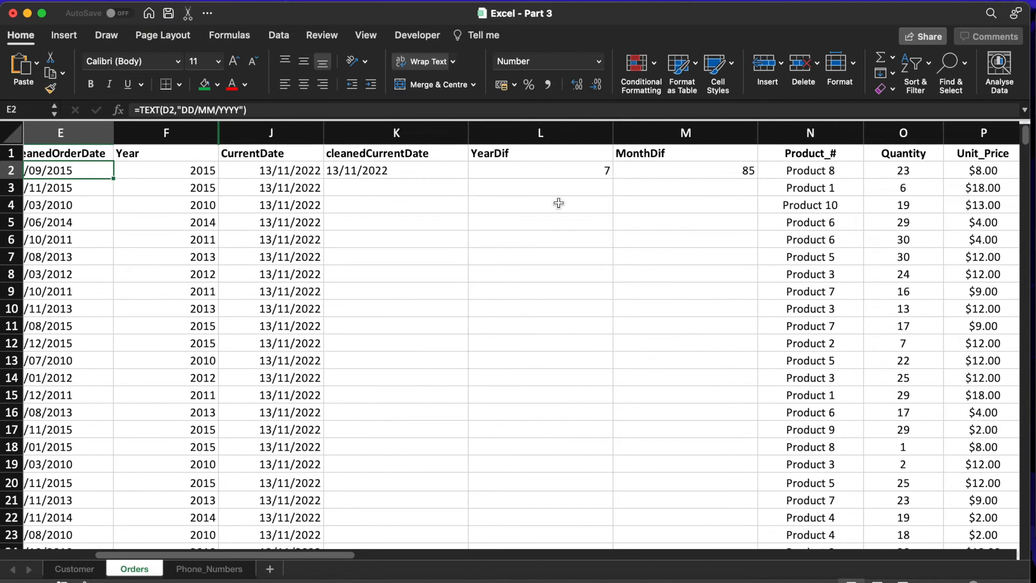
pyautogui.click(811, 135)
pyautogui.rightClick(813, 139)
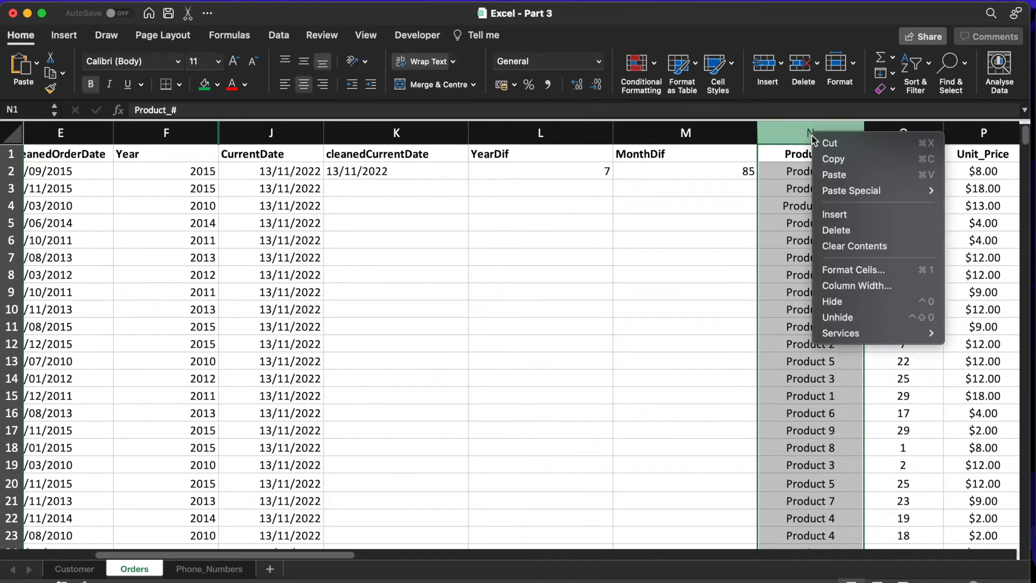
pyautogui.click(843, 215)
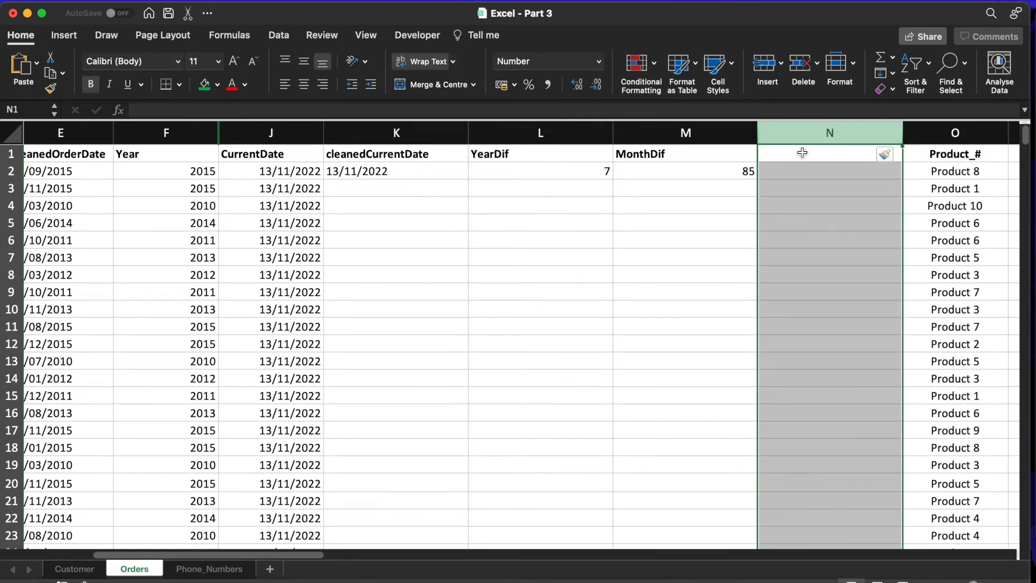
pyautogui.click(801, 154)
pyautogui.write('D')
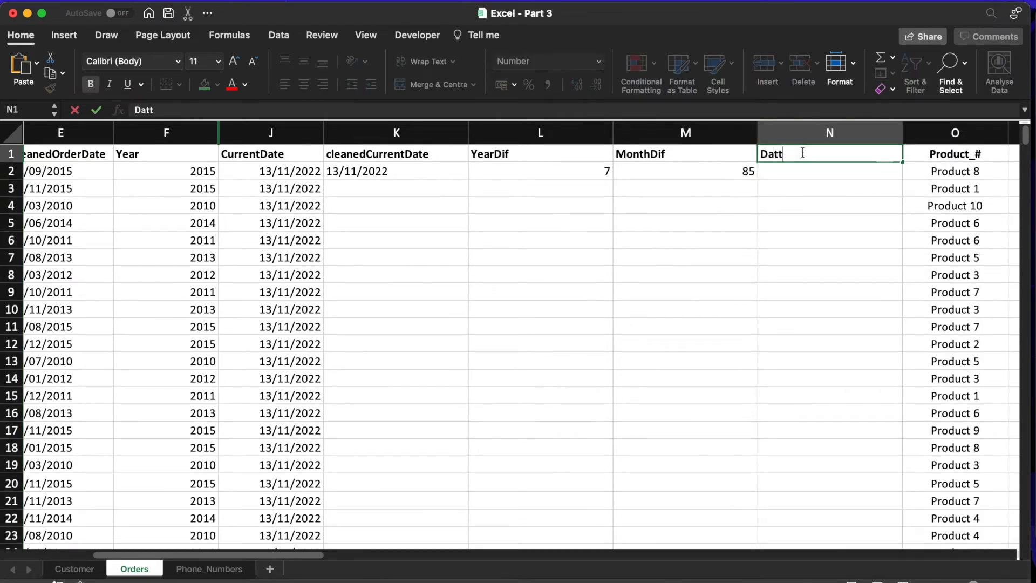
pyautogui.write('ayDif')
pyautogui.press('Return')
# Step: Calculate the days between the cleaned order date and cleaned current date in N2 with =DATEDIF(E2,K2,"D")
pyautogui.write('=')
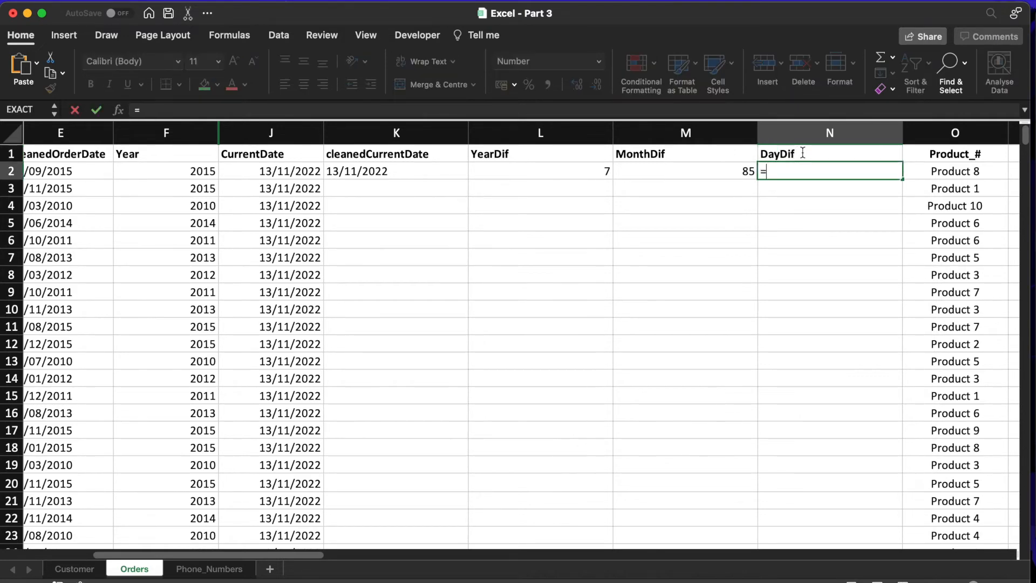
pyautogui.write('datedif(')
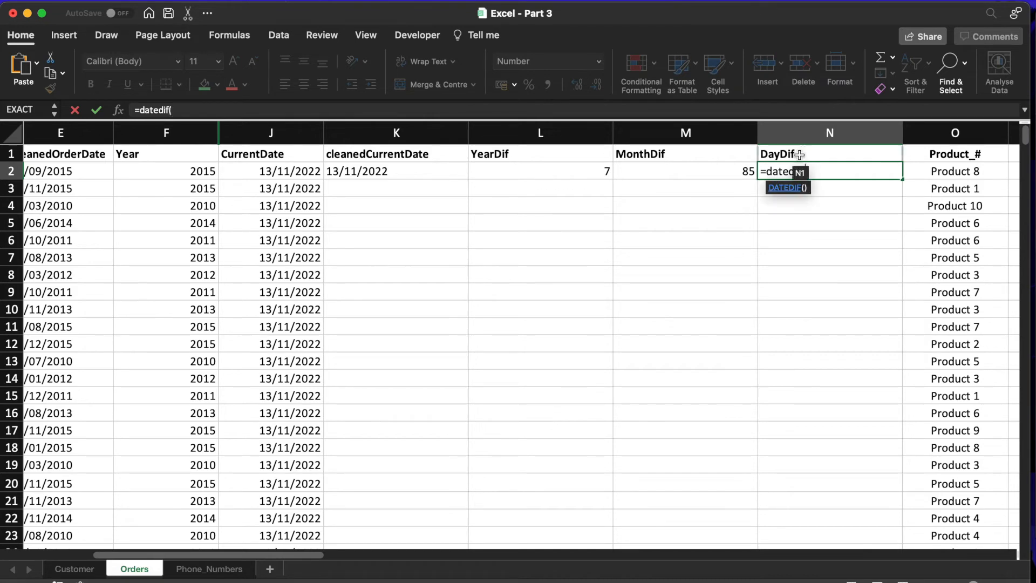
pyautogui.click(81, 166)
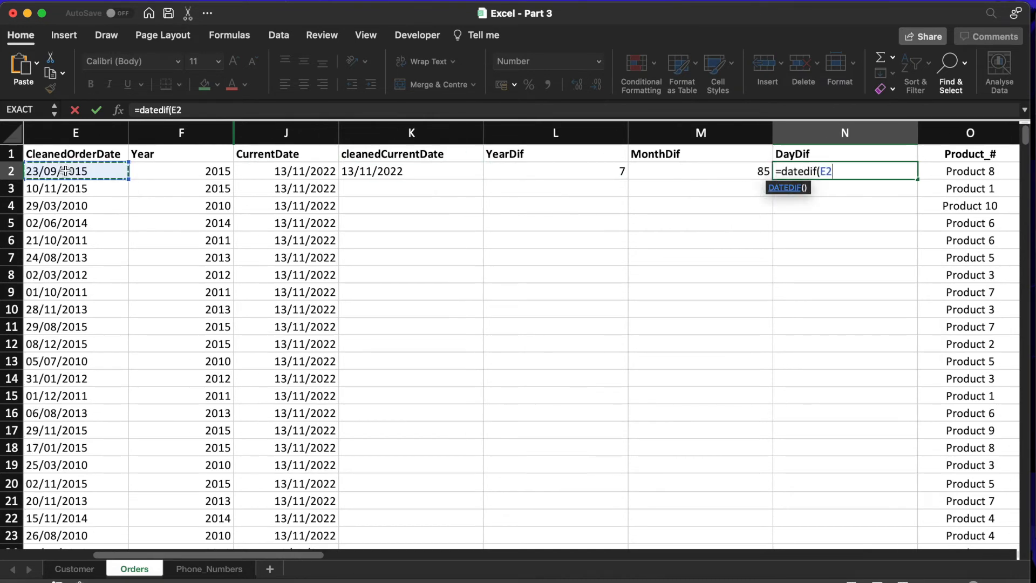
pyautogui.write(',')
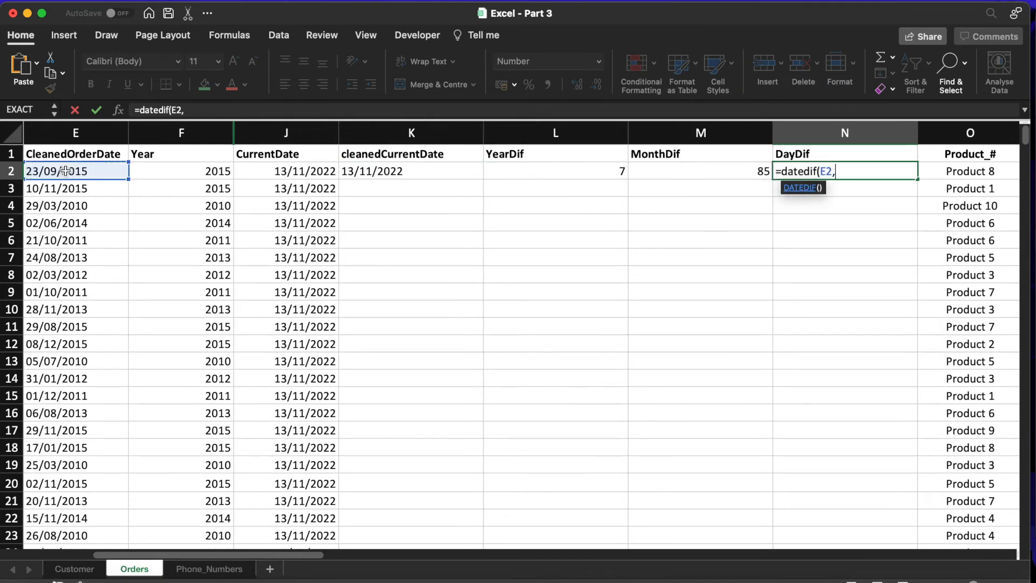
pyautogui.click(366, 173)
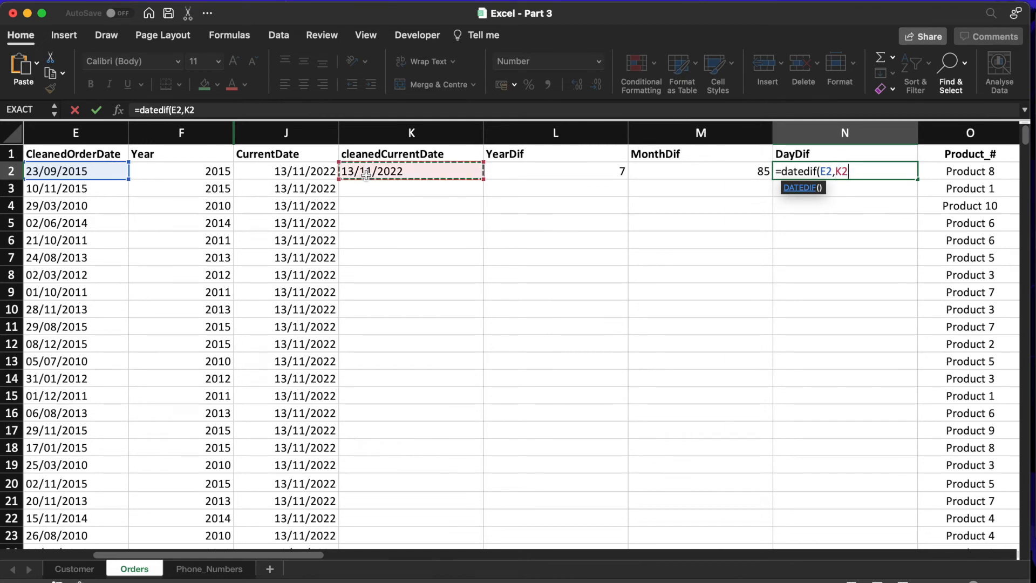
pyautogui.write(',"D")')
pyautogui.press('Return')
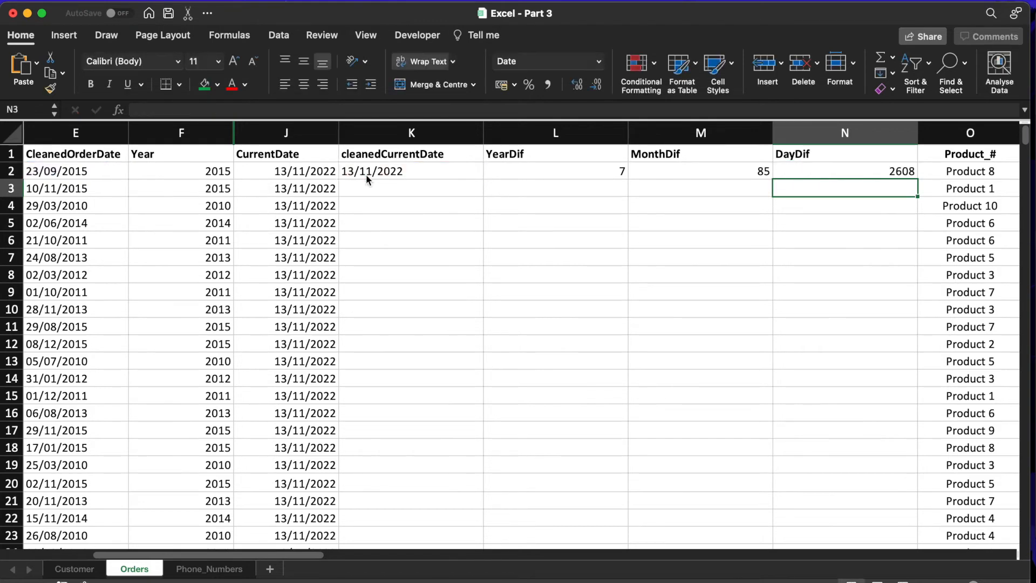
# Step: Fill the N2 formula down the DayDif column and the K2 formula down the cleanedCurrentDate column
pyautogui.click(901, 169)
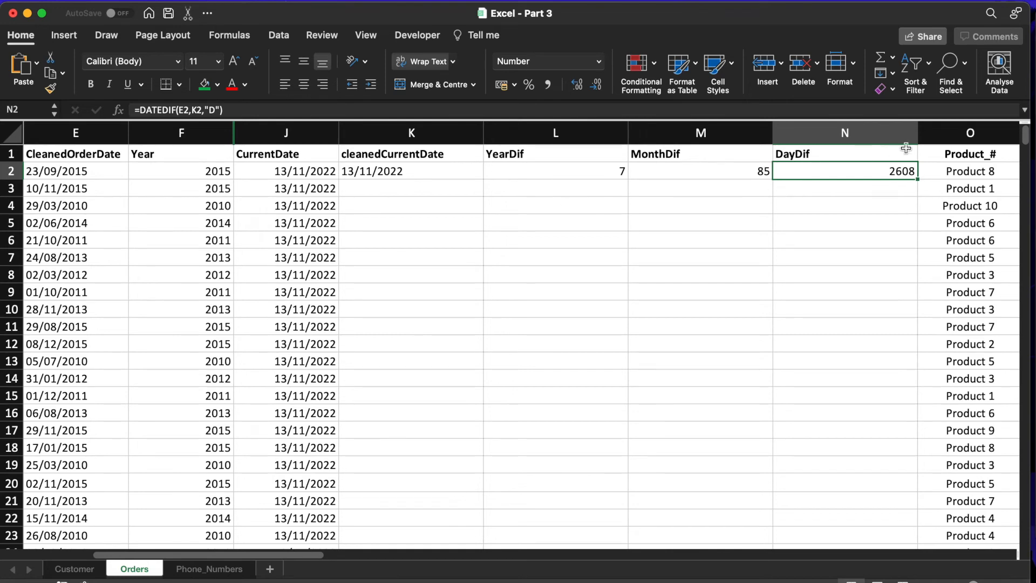
pyautogui.doubleClick(902, 177)
pyautogui.click(468, 186)
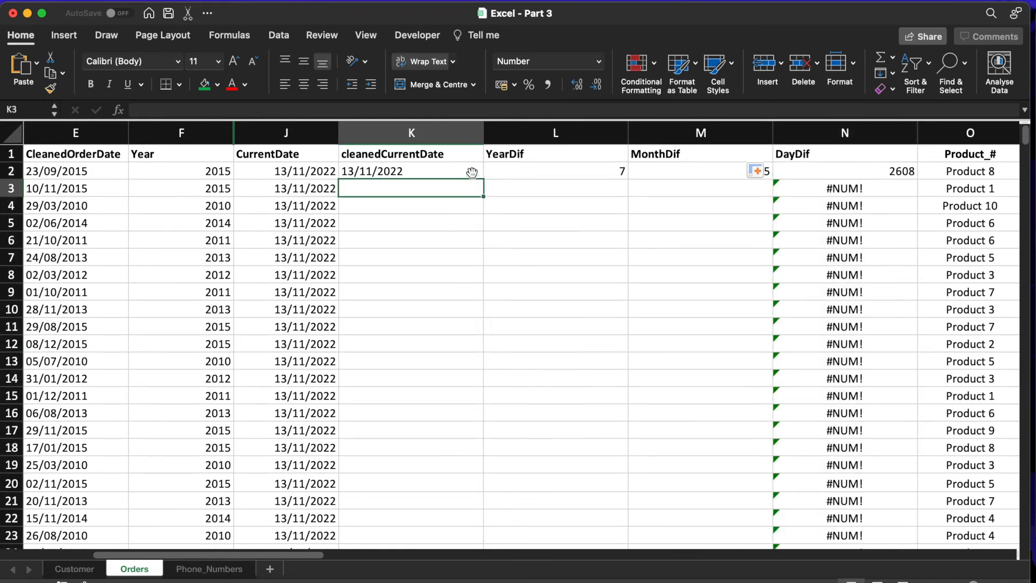
pyautogui.click(474, 171)
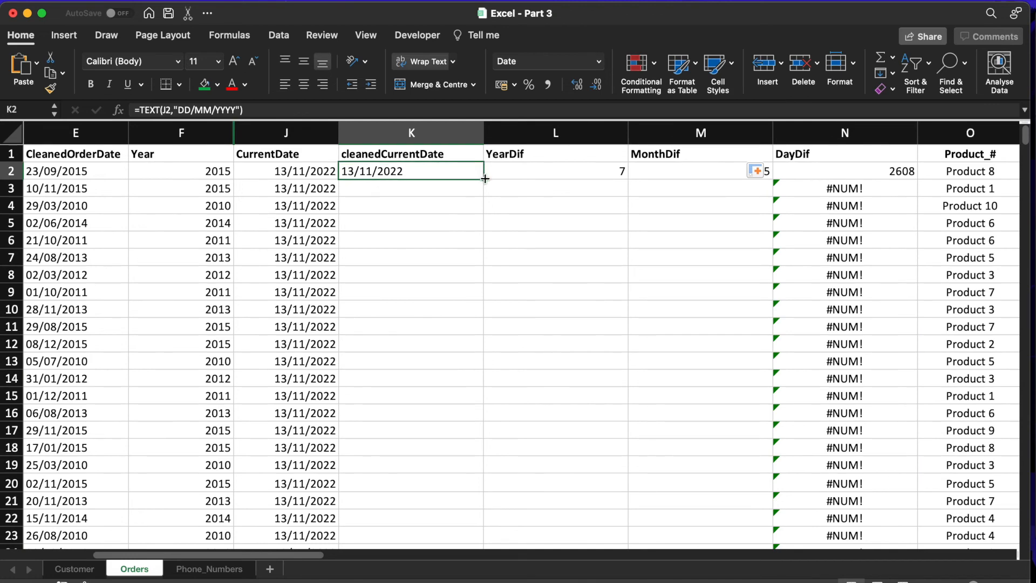
pyautogui.doubleClick(485, 178)
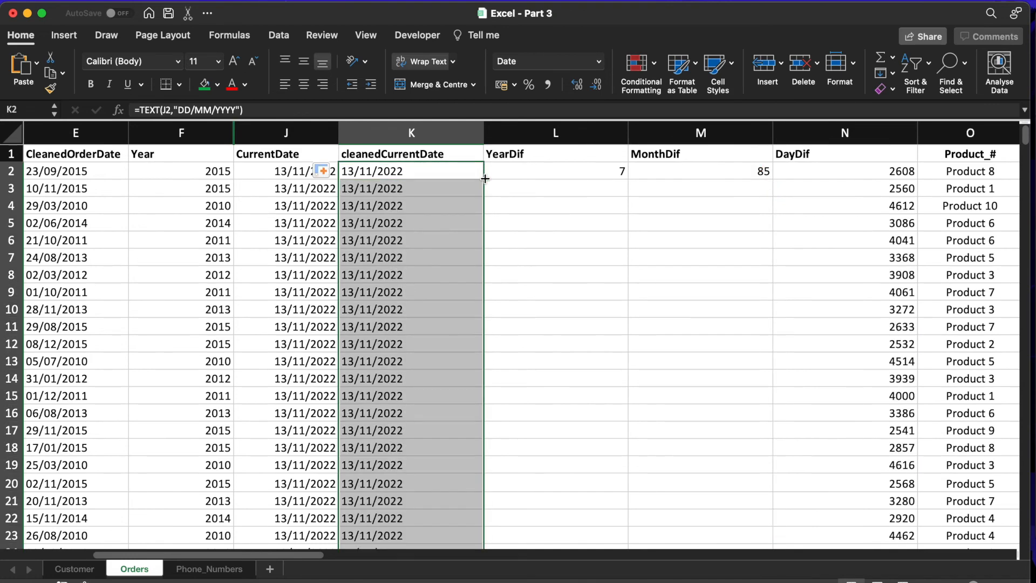
# Step: Fill the L2 formula down the YearDif column and the M2 formula down the MonthDif column
pyautogui.click(606, 171)
pyautogui.doubleClick(626, 178)
pyautogui.click(745, 171)
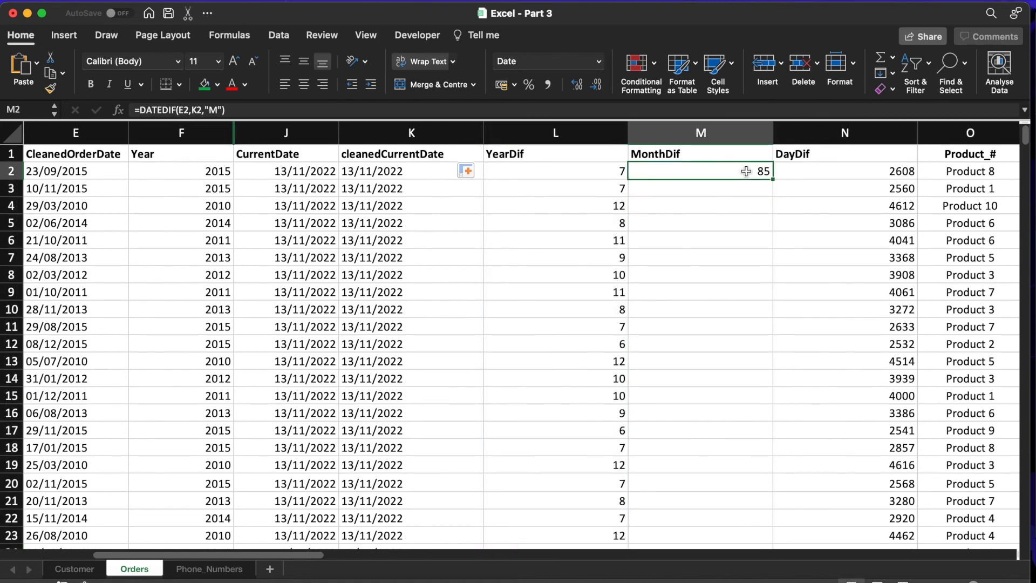
pyautogui.doubleClick(772, 179)
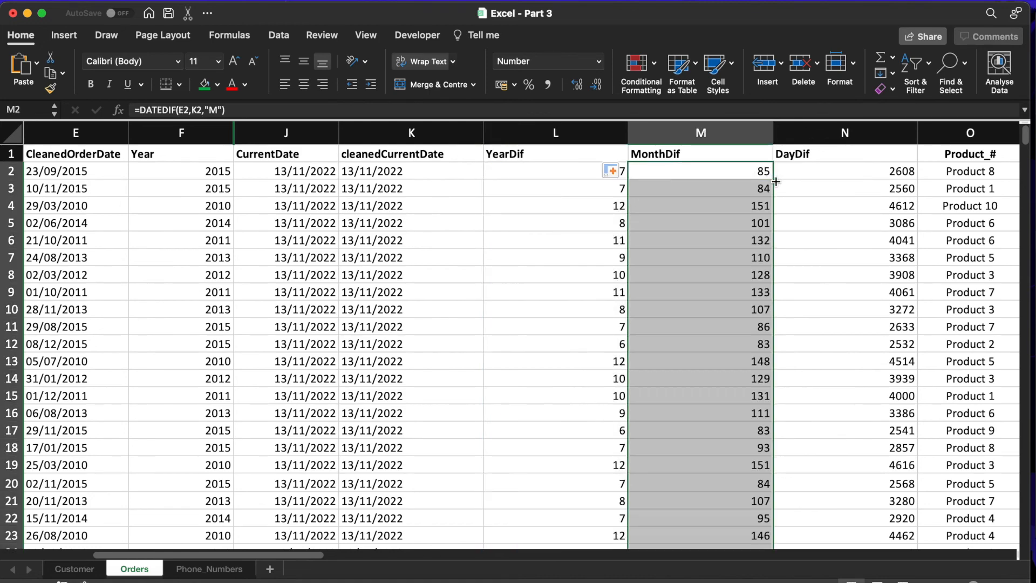